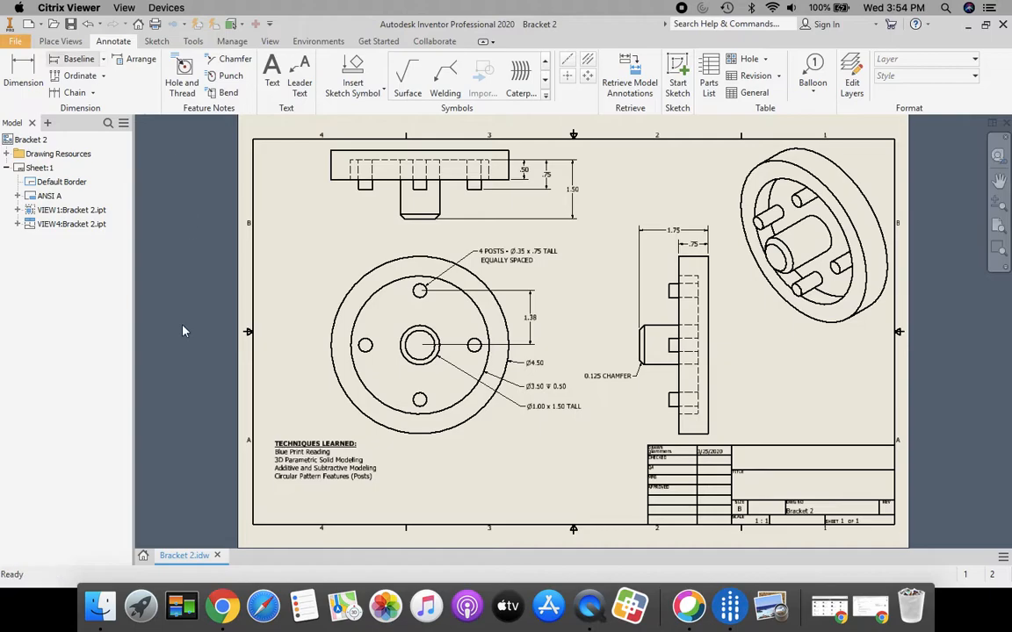
Create a new drawing from the Standard.idw template
left_click(143, 555)
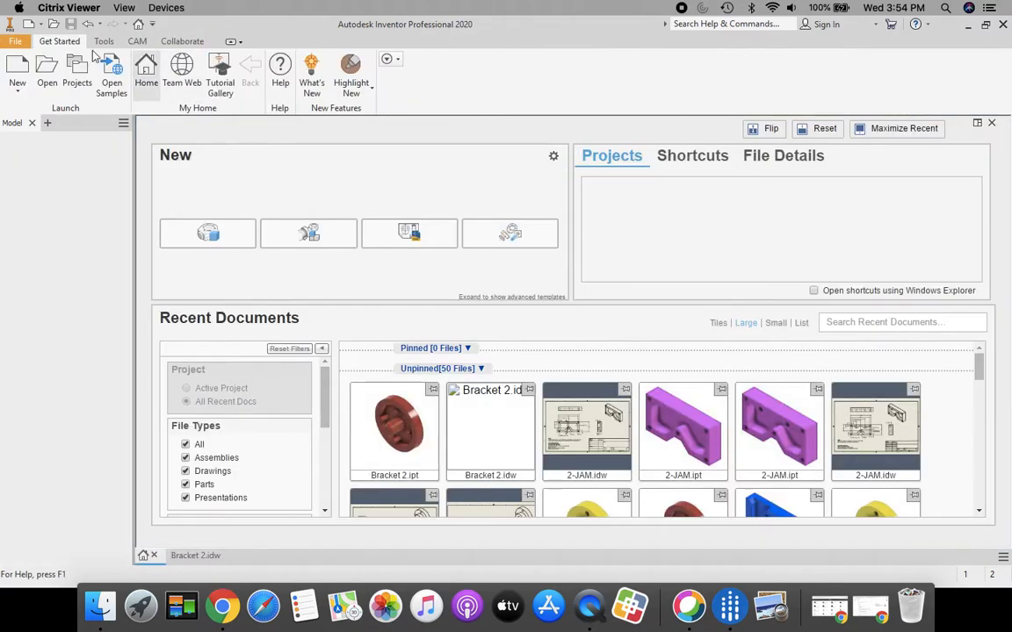
left_click(17, 69)
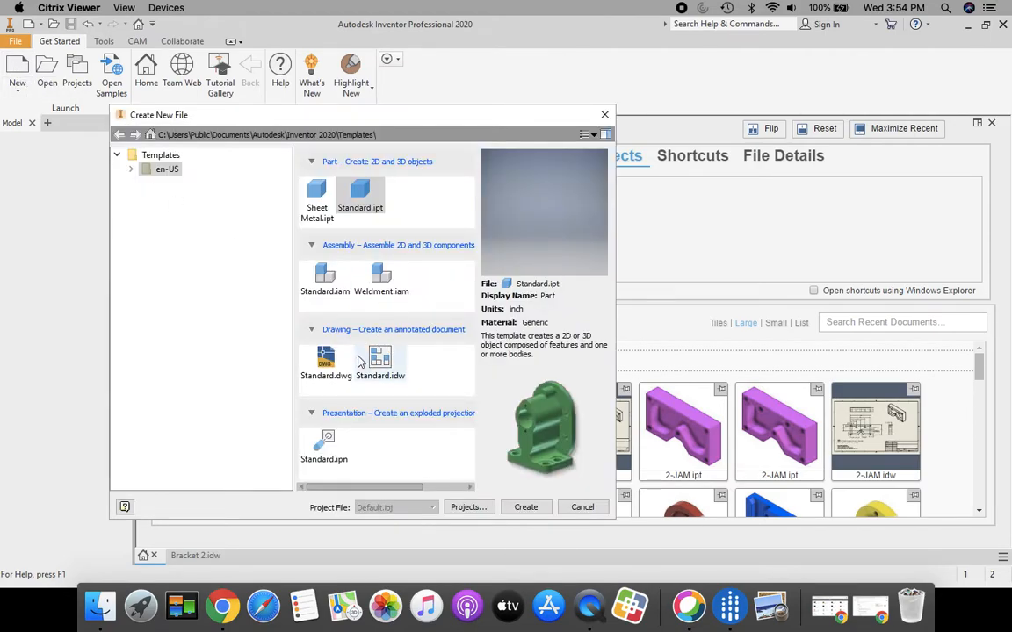
left_click(387, 363)
left_click(525, 507)
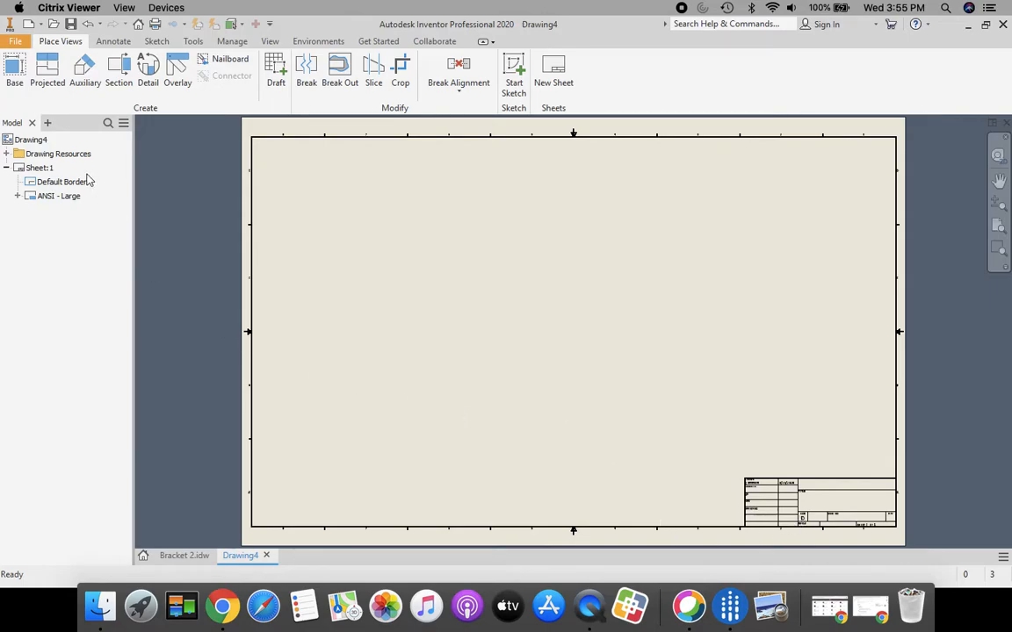
Change the new drawing's sheet size to B, keeping the landscape orientation
left_click(37, 169)
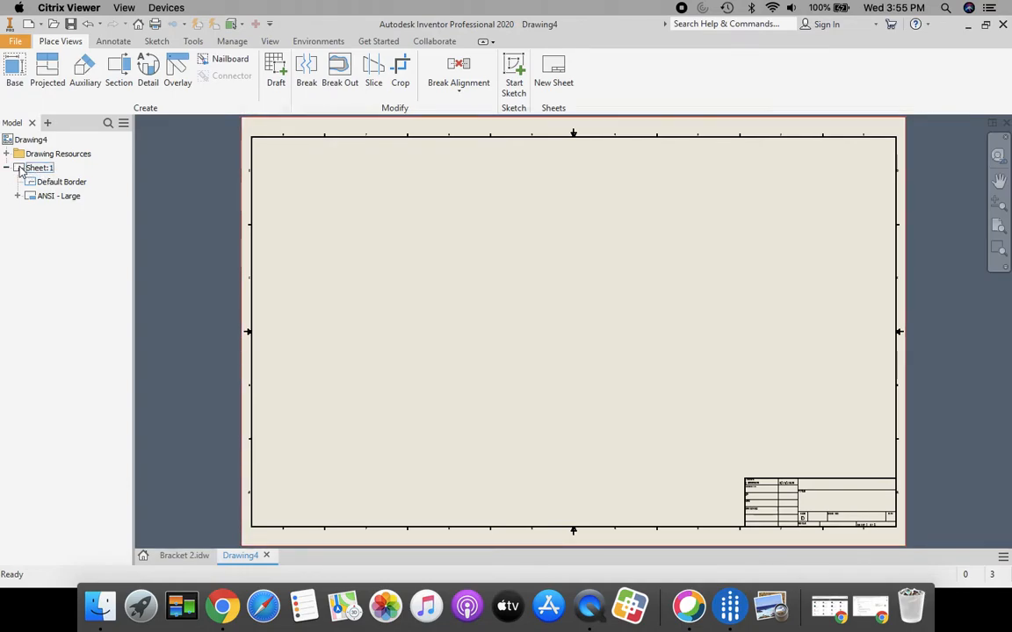
right_click(21, 170)
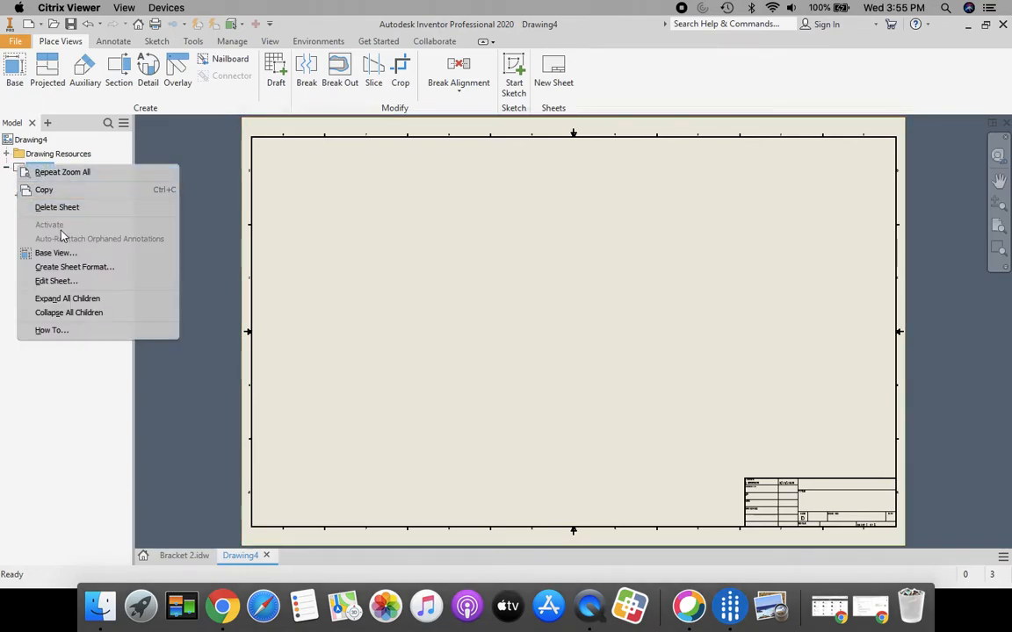
left_click(58, 282)
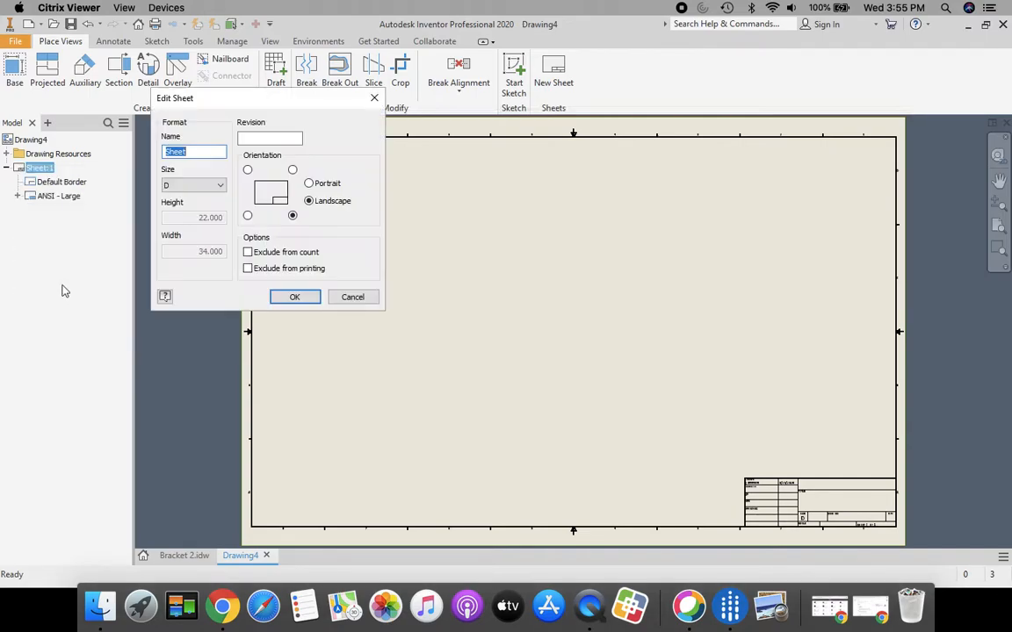
left_click(219, 188)
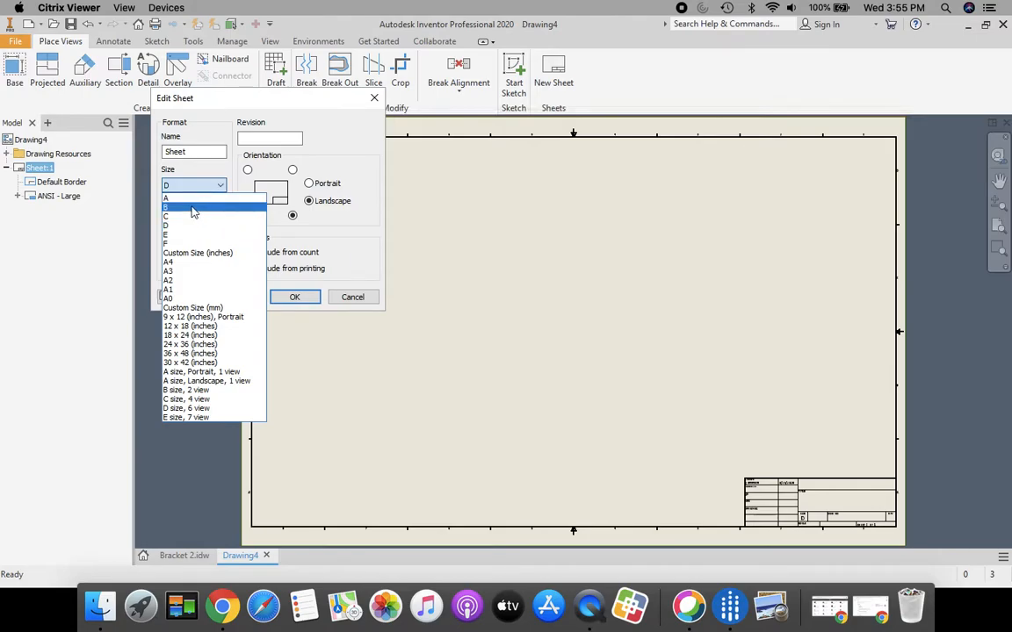
left_click(193, 208)
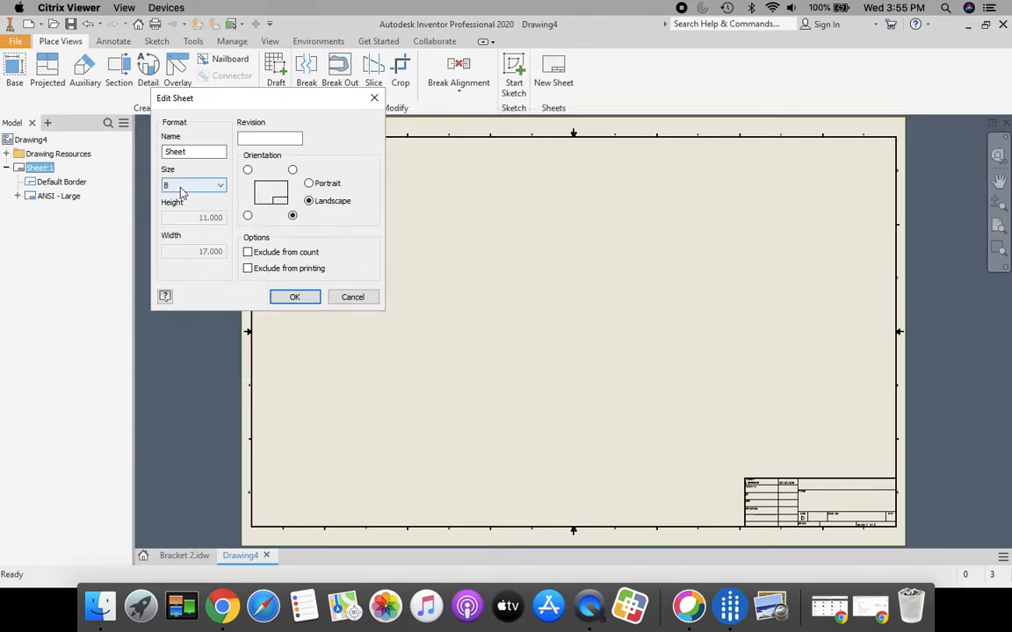
left_click(295, 297)
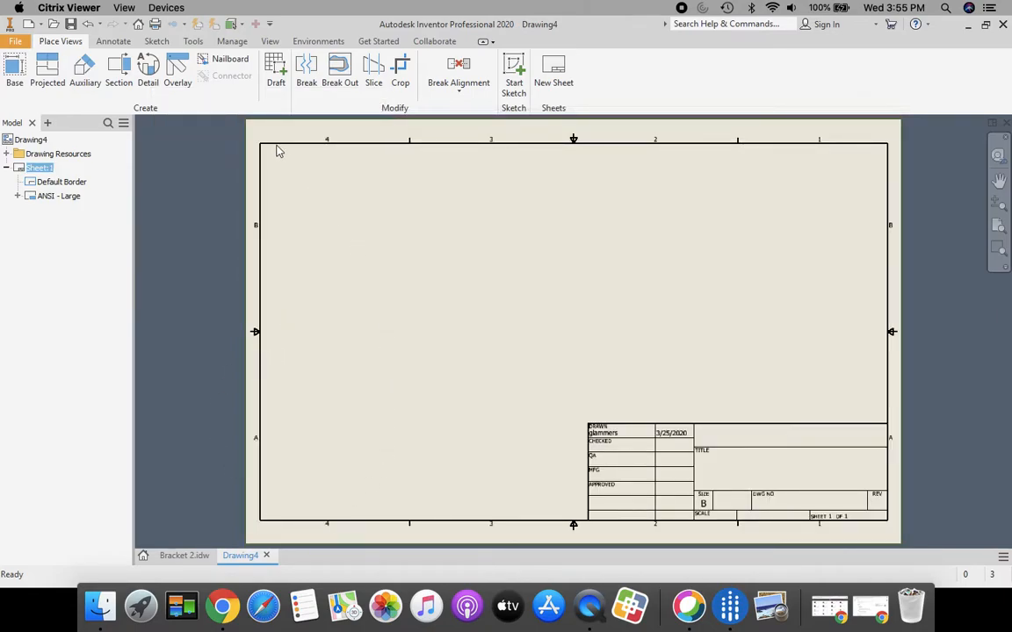
Place a 1:1 front base view of the Bracket 2 part and move it to the left half of the sheet
left_click(12, 70)
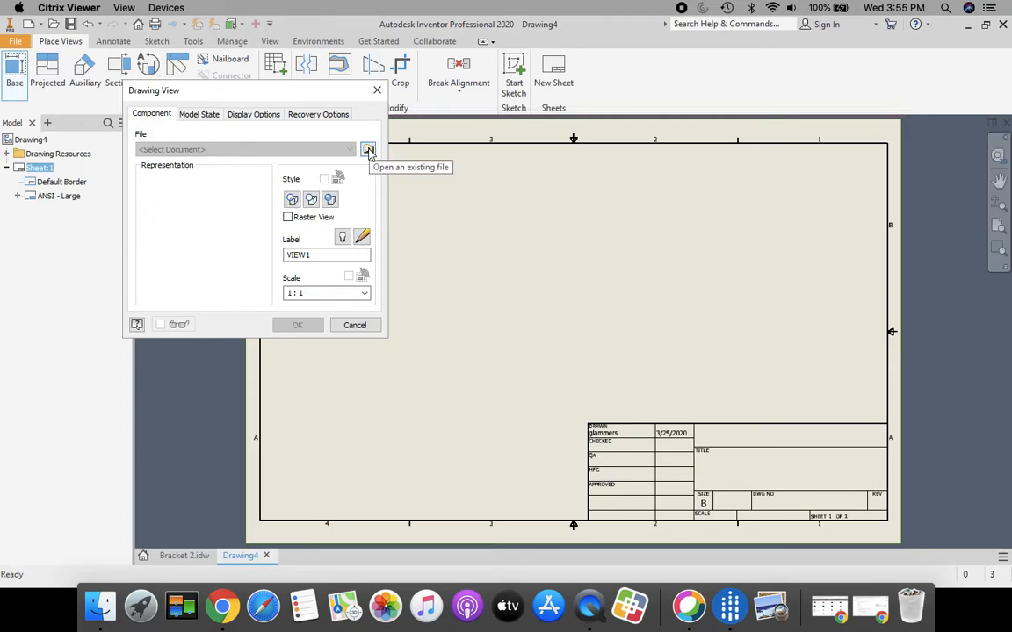
left_click(368, 150)
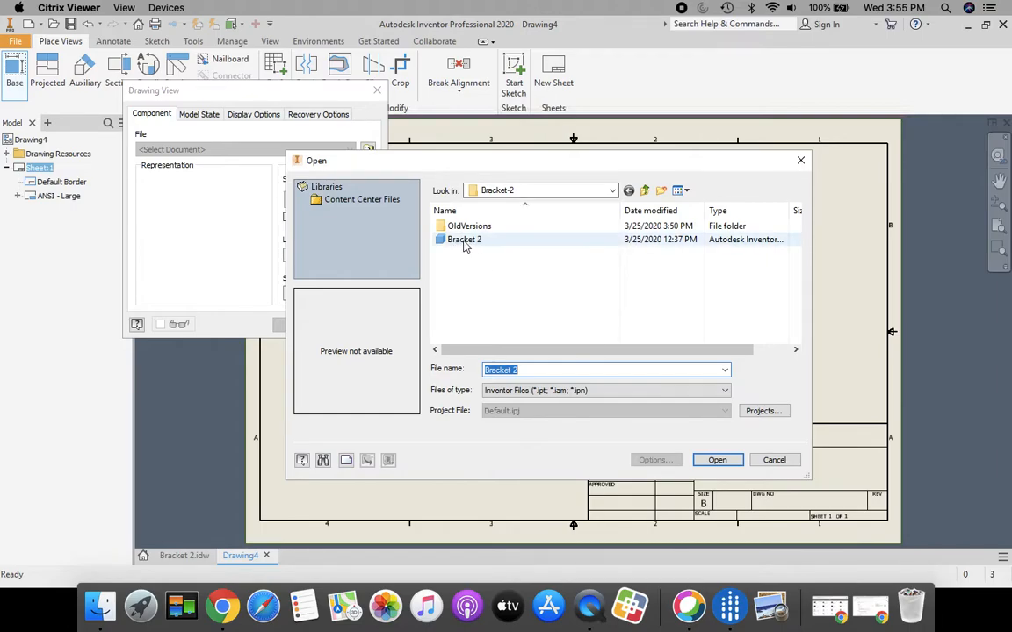
mouse_move(460, 247)
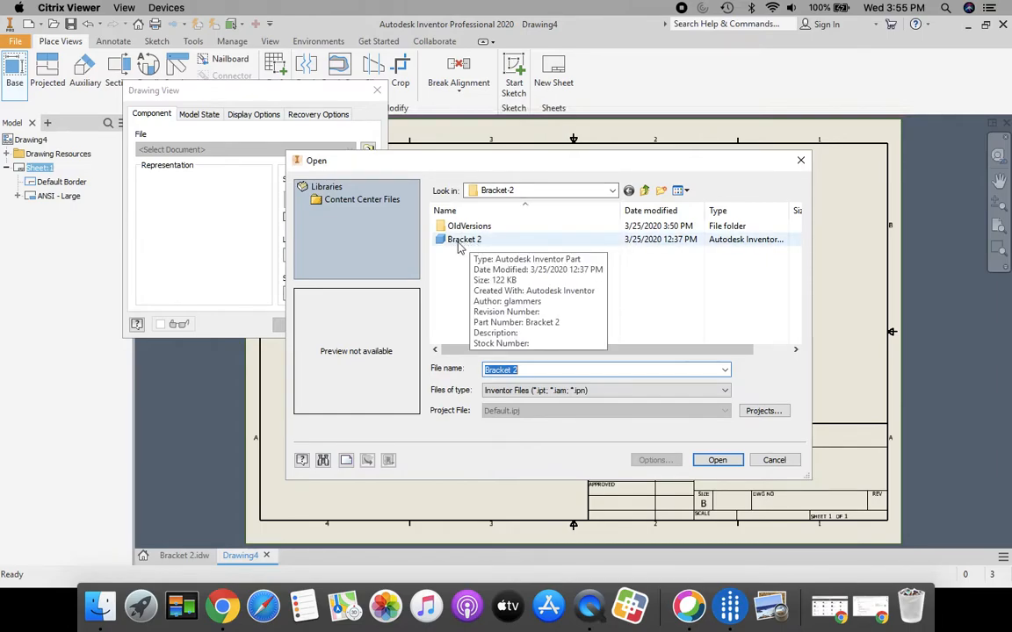
left_click(460, 240)
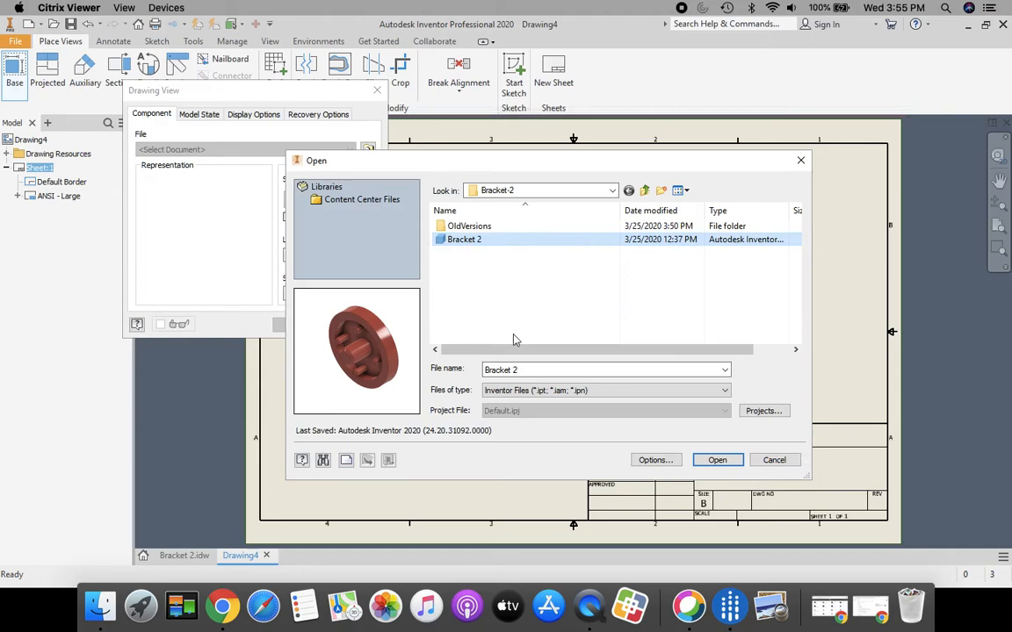
left_click(719, 461)
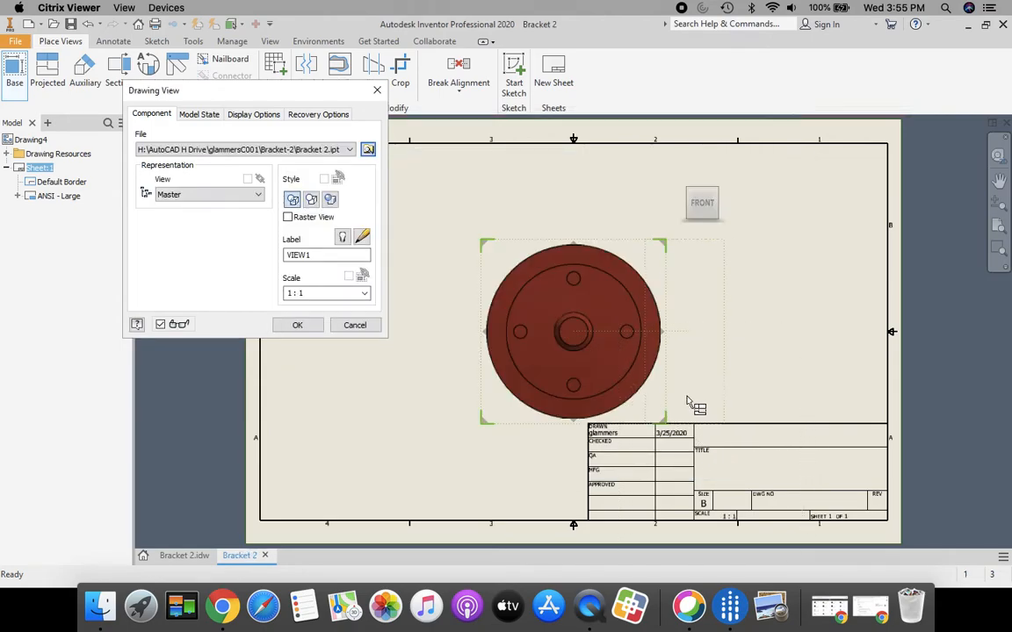
left_click(296, 325)
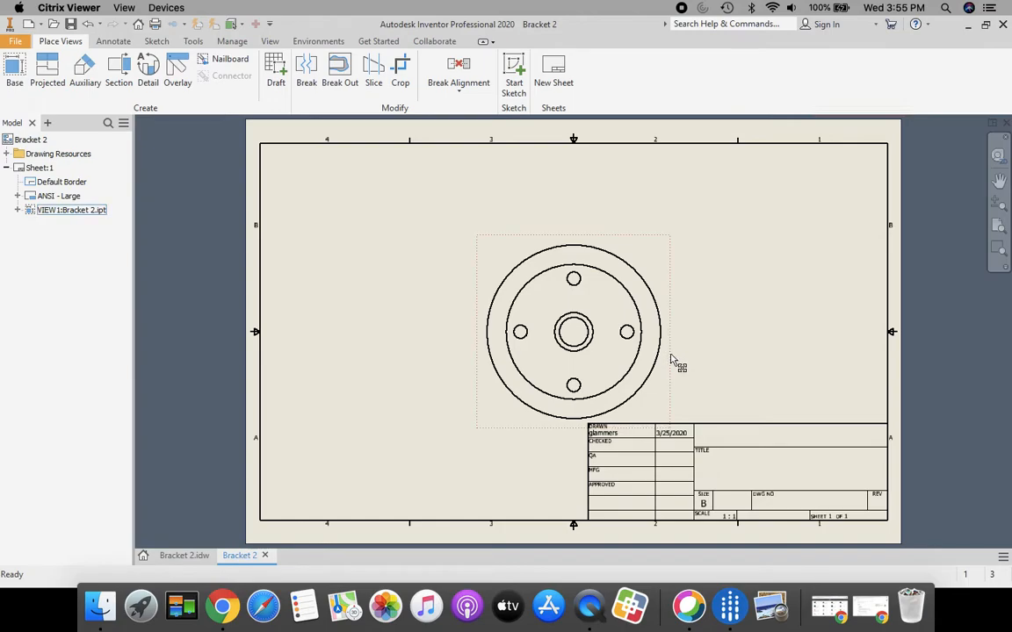
left_click_drag(671, 357, 533, 350)
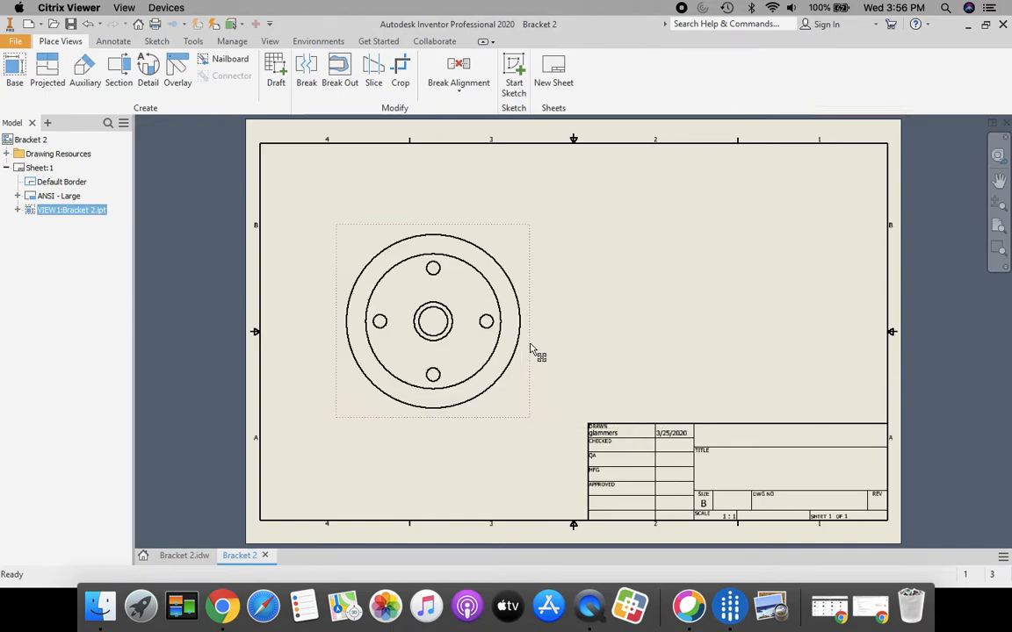
Project right-side, top and isometric views from the front view and shift the front view slightly downward
left_click(46, 74)
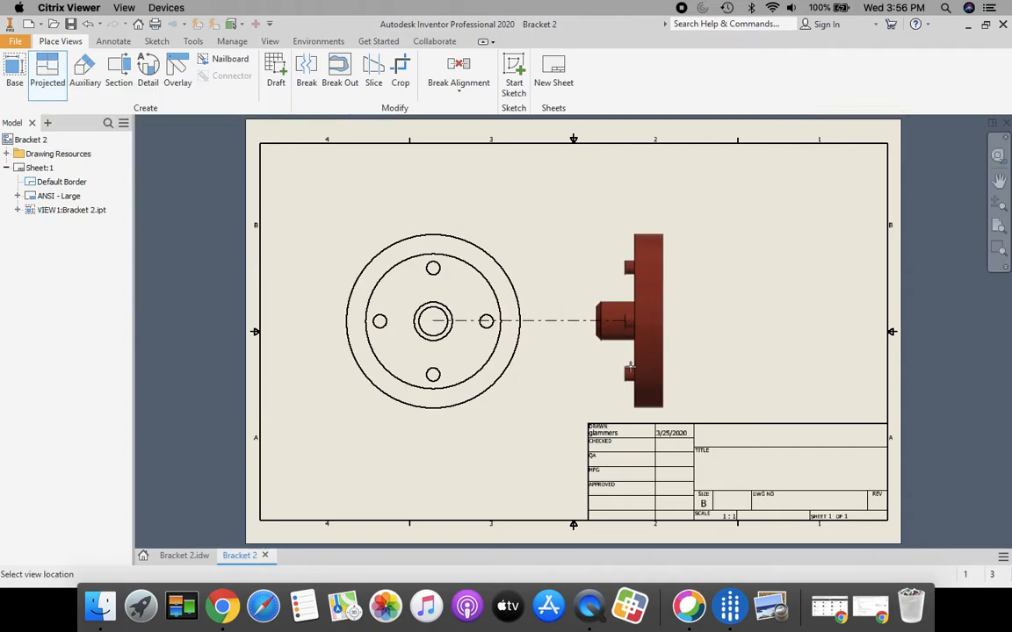
left_click(632, 367)
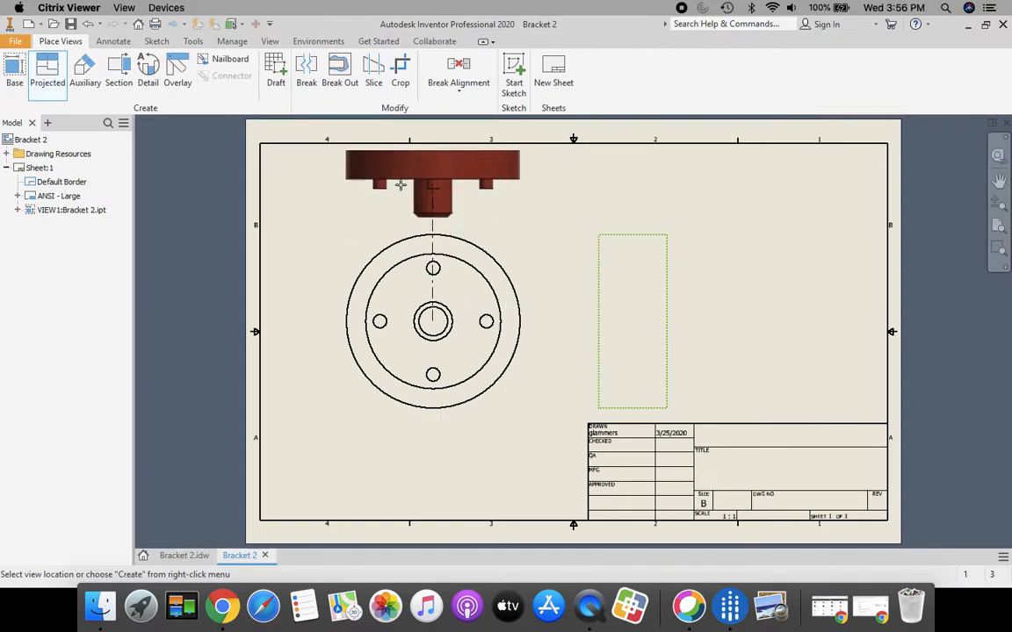
left_click(400, 185)
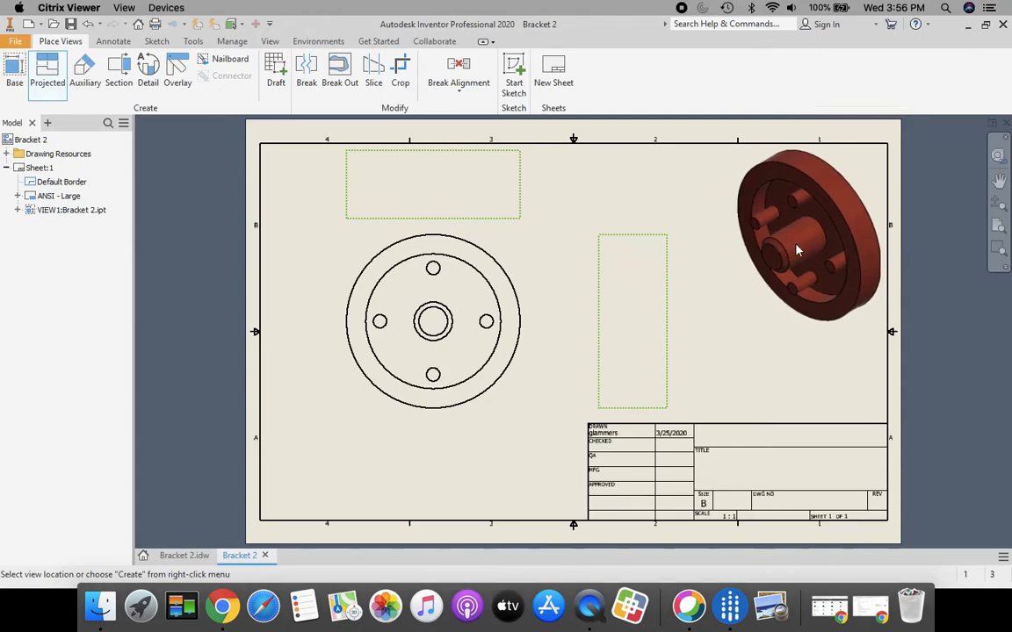
right_click(795, 244)
left_click(797, 249)
left_click(795, 244)
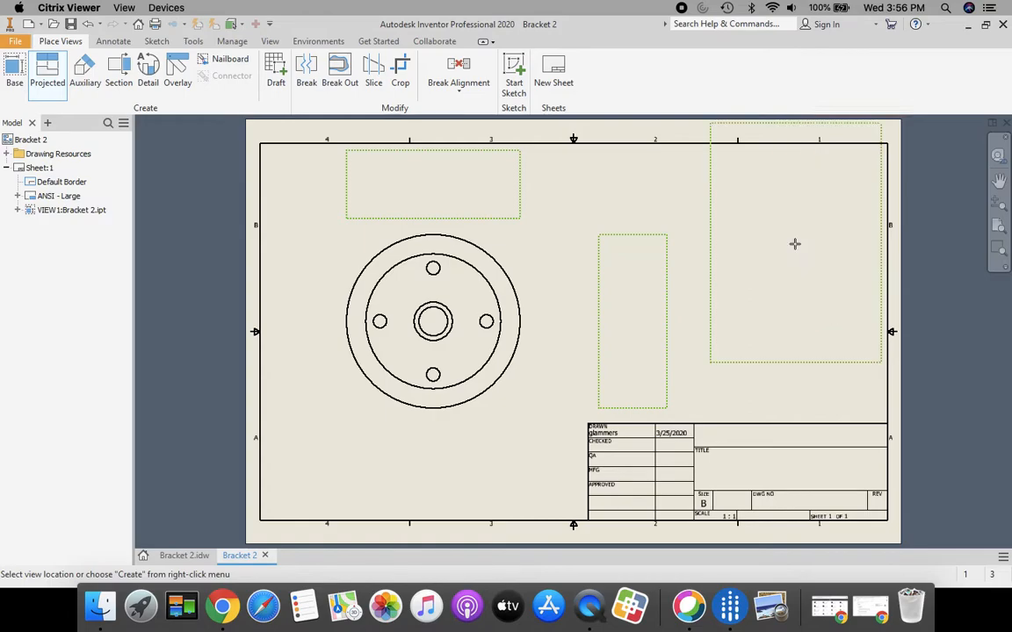
right_click(660, 257)
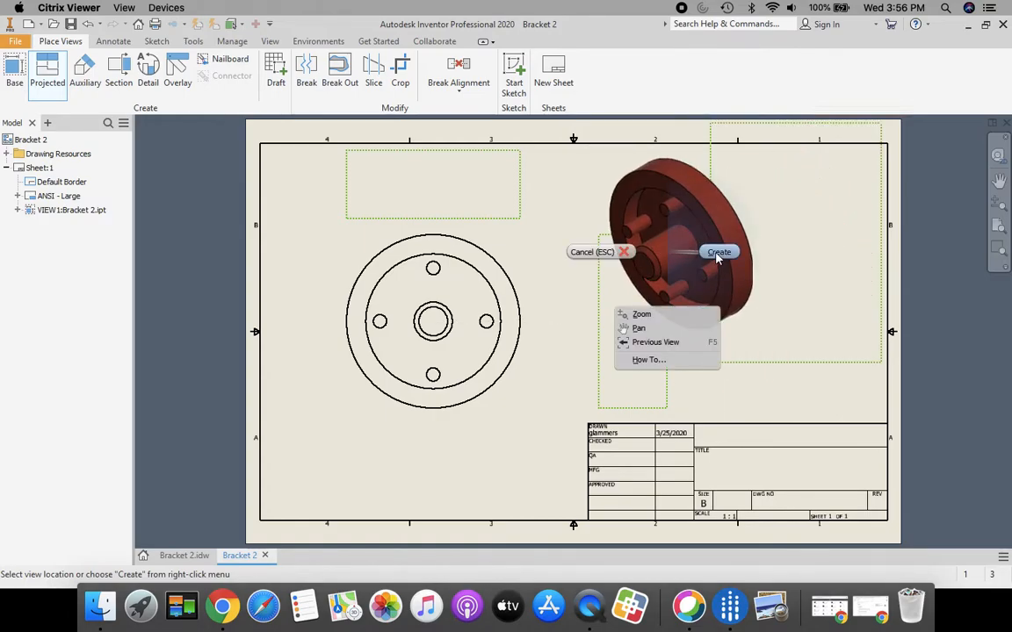
left_click(717, 254)
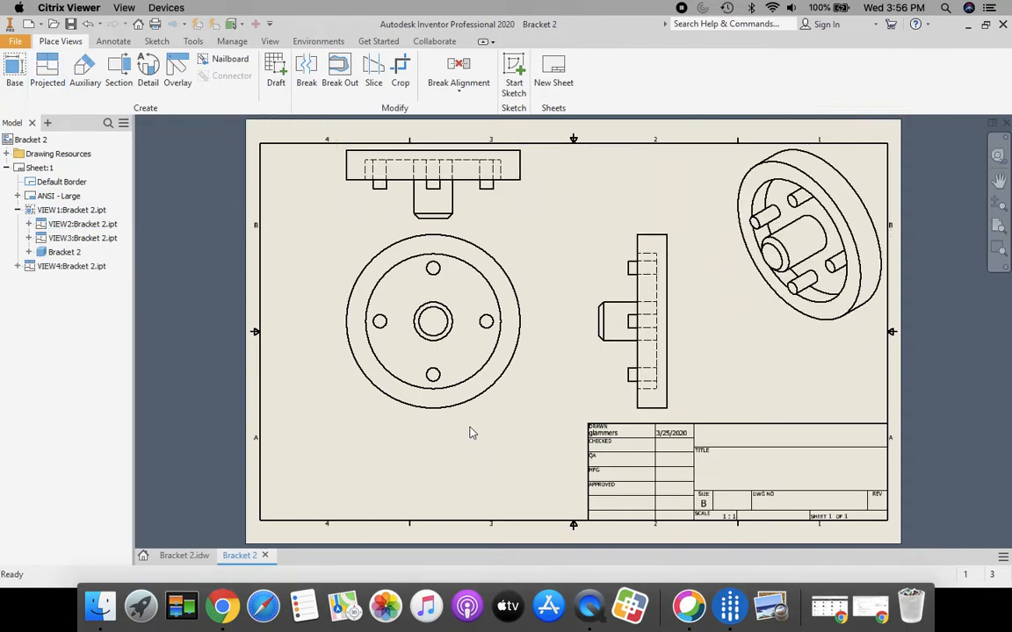
left_click(499, 420)
left_click_drag(494, 424, 498, 437)
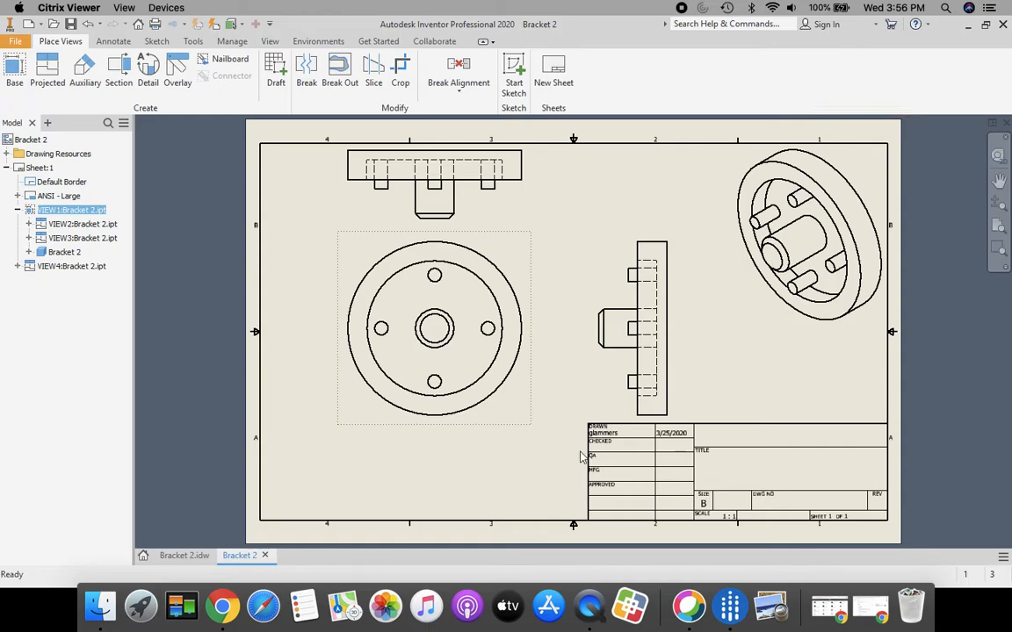
Dimension the diameter of the uppermost small post in the front view, placing the text outside the flange's upper right
left_click(114, 41)
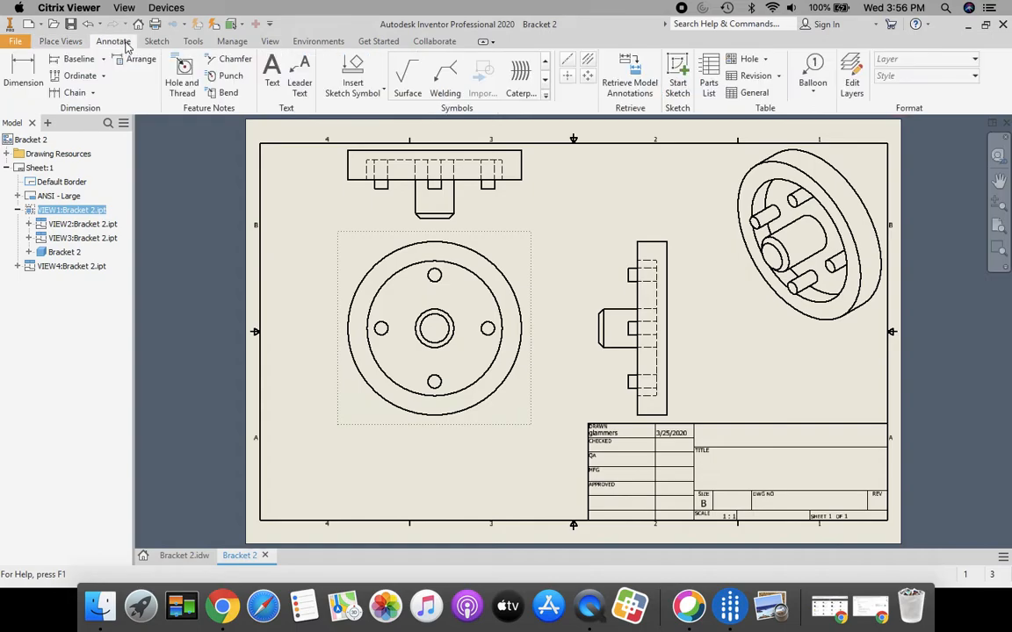
left_click(25, 78)
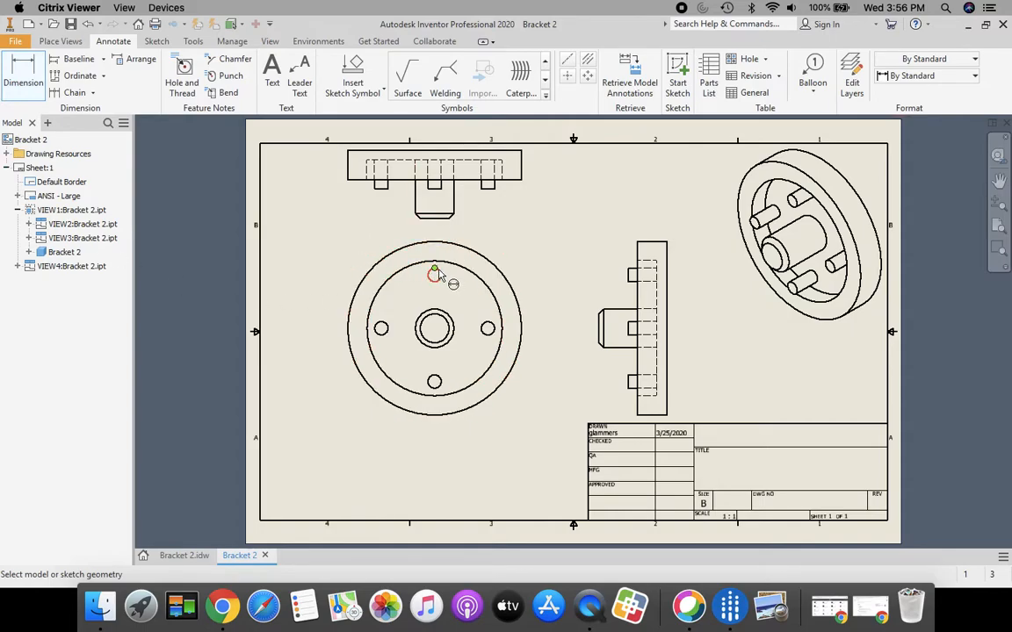
scroll(439, 273, "up", 3)
left_click(437, 268)
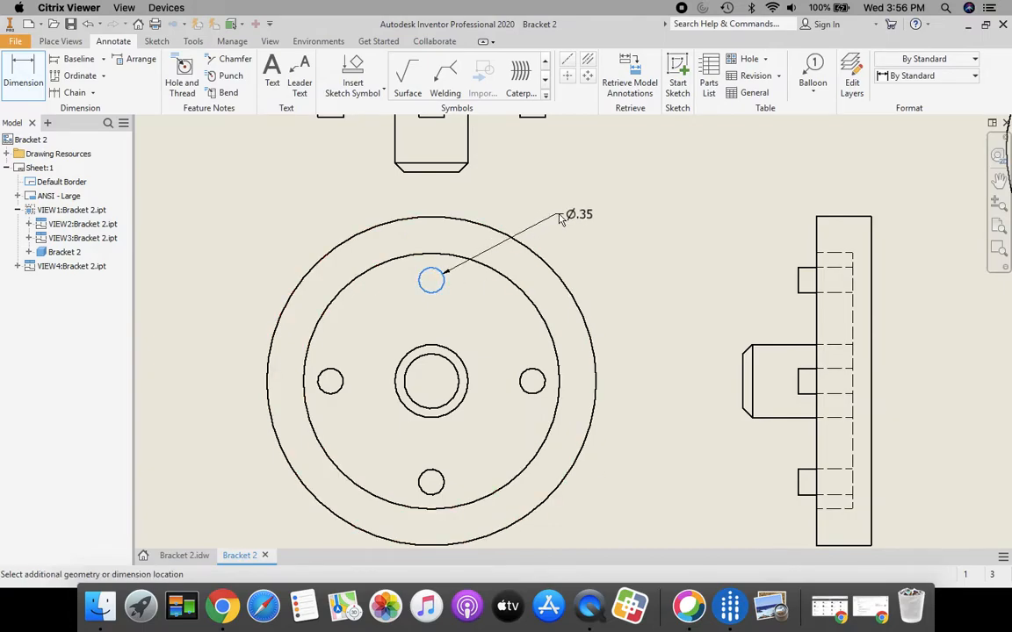
left_click(572, 216)
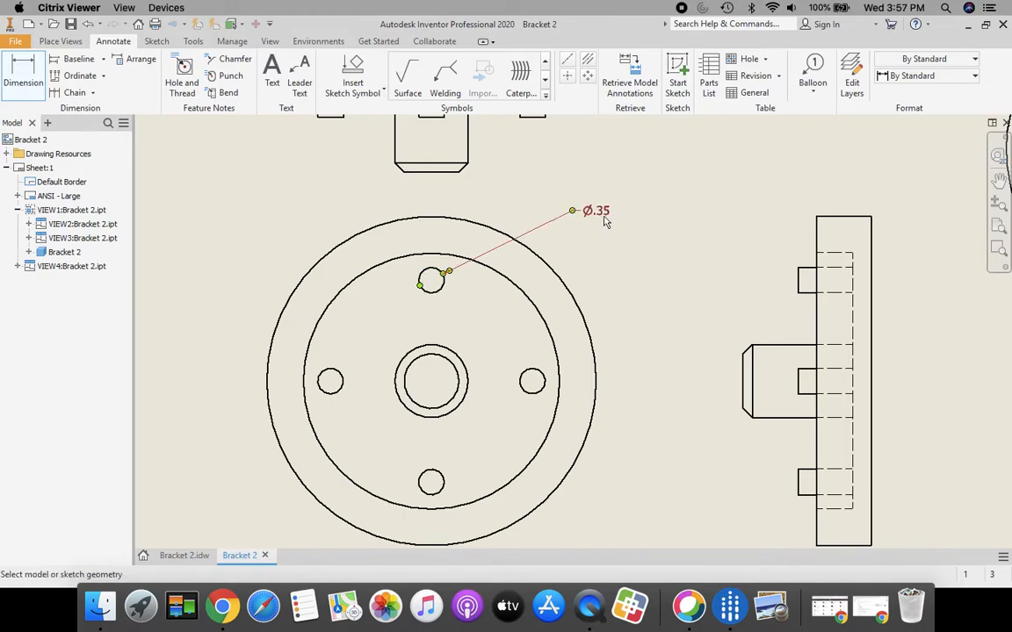
Check the post note in the finished Bracket 2.idw drawing and add "4 POSTS" before the new post diameter dimension
left_click(184, 556)
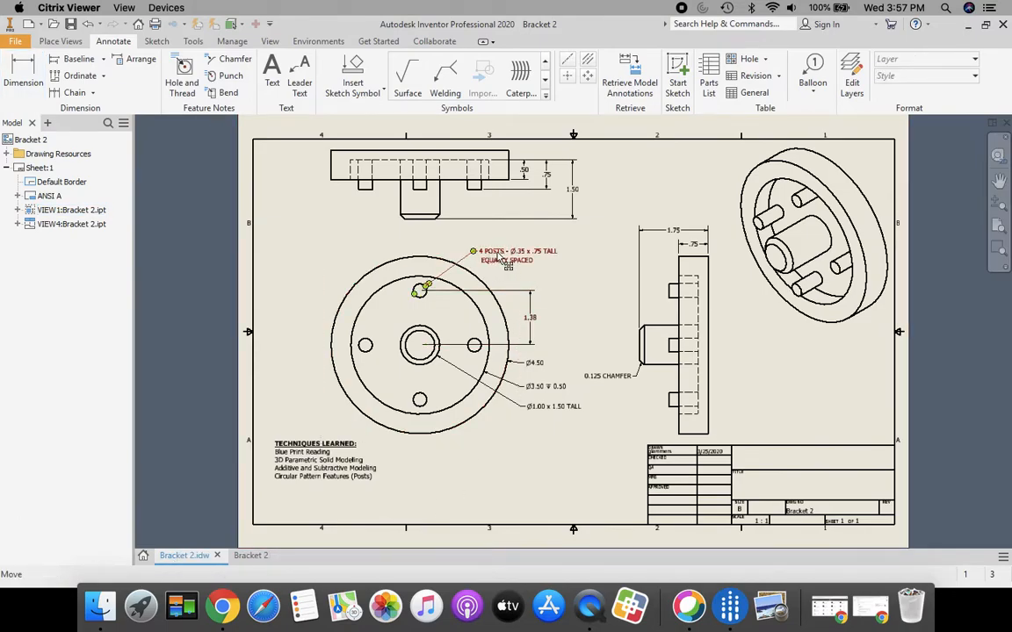
left_click(253, 555)
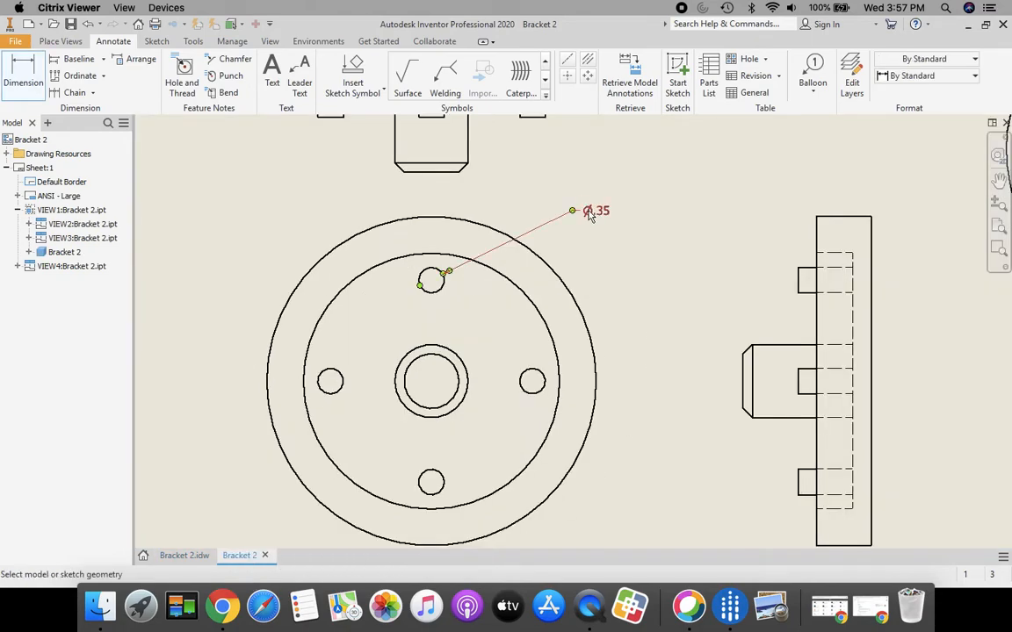
key("Escape")
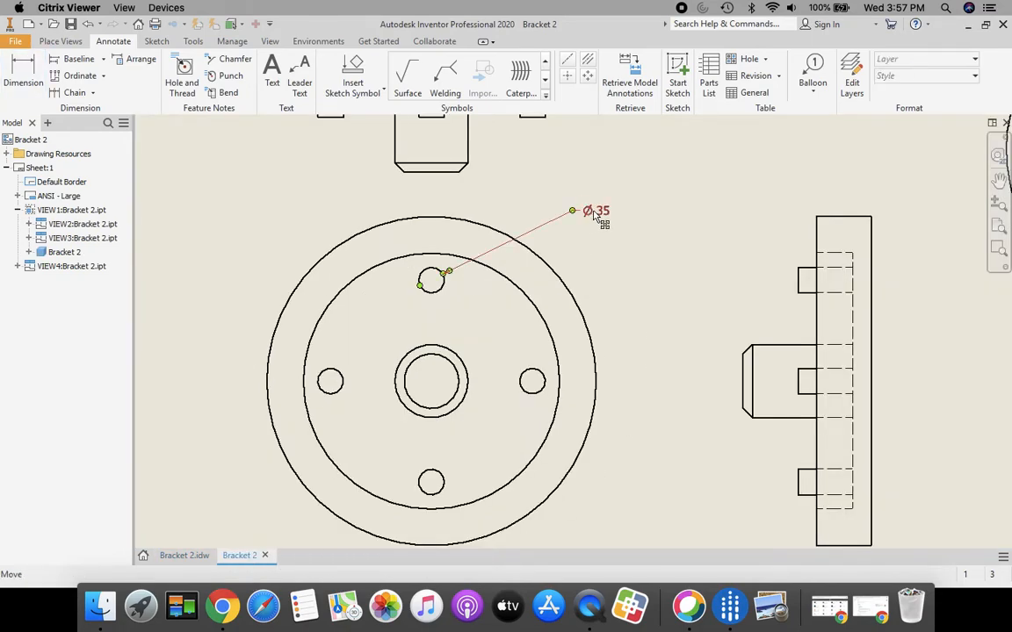
double_click(594, 213)
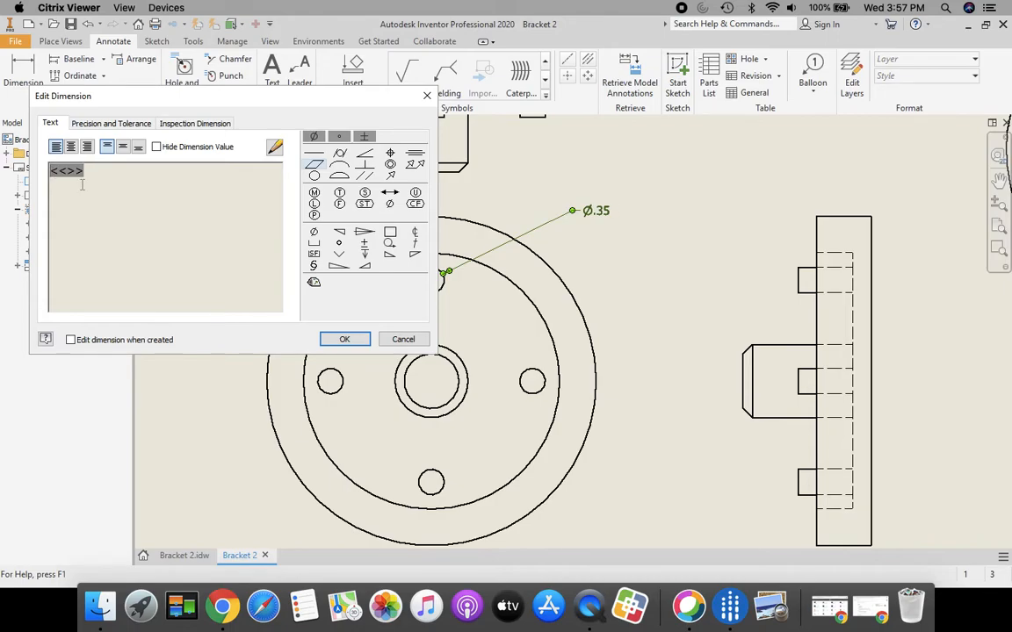
type("4 POSTS")
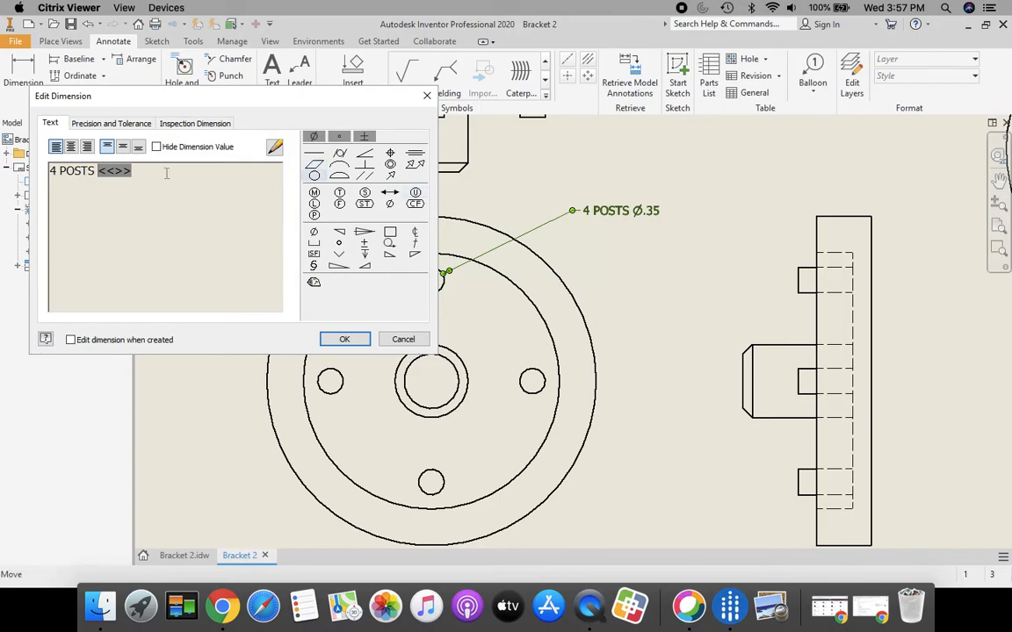
left_click(342, 339)
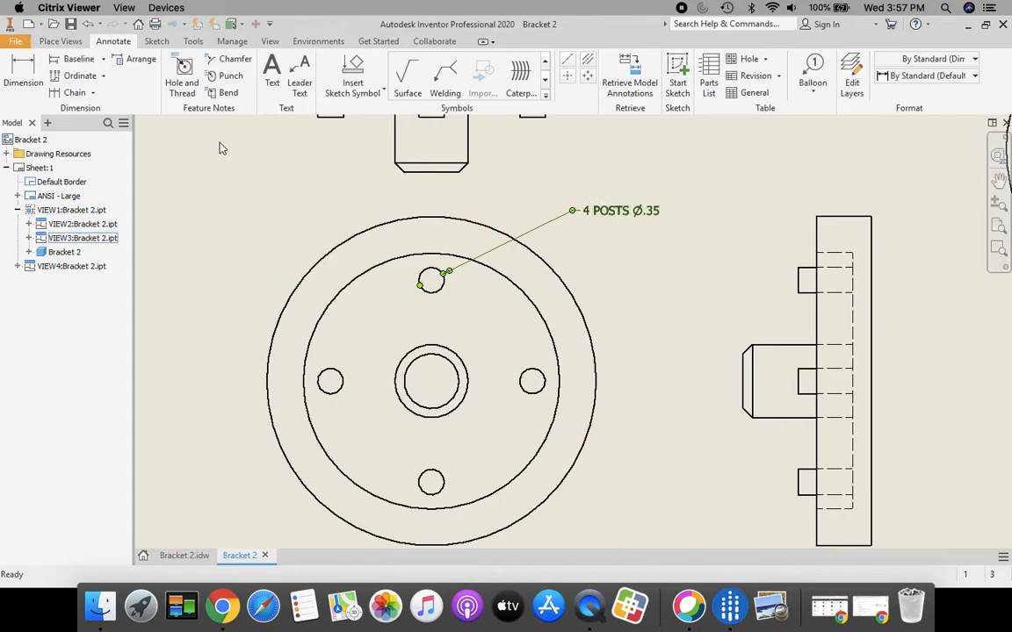
Dimension the vertical centre distance between the central post and the uppermost small post, placing it outside the flange's right edge in the front view
left_click(24, 70)
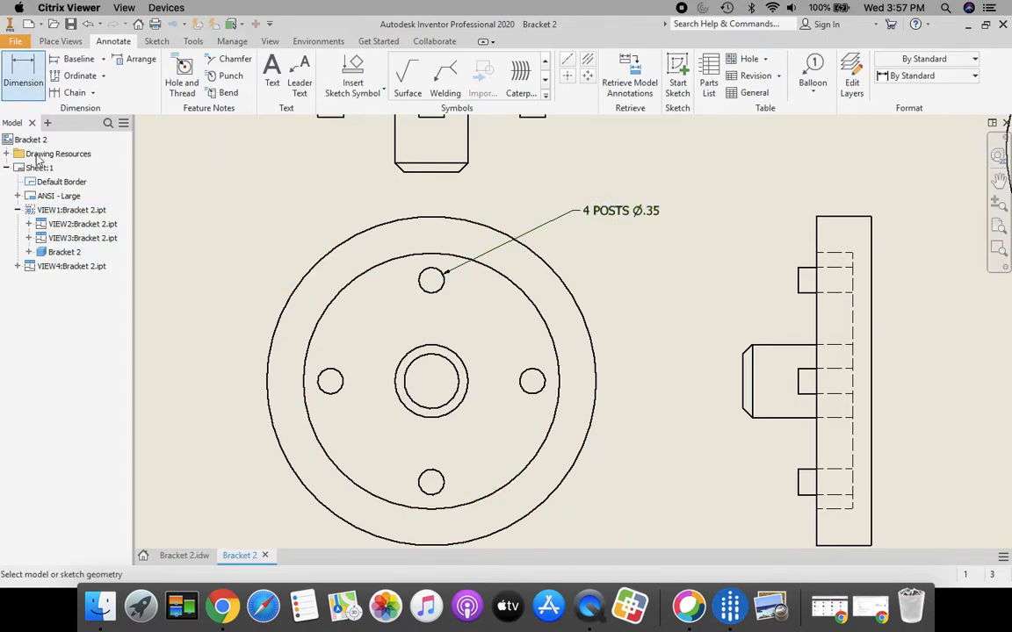
left_click(432, 383)
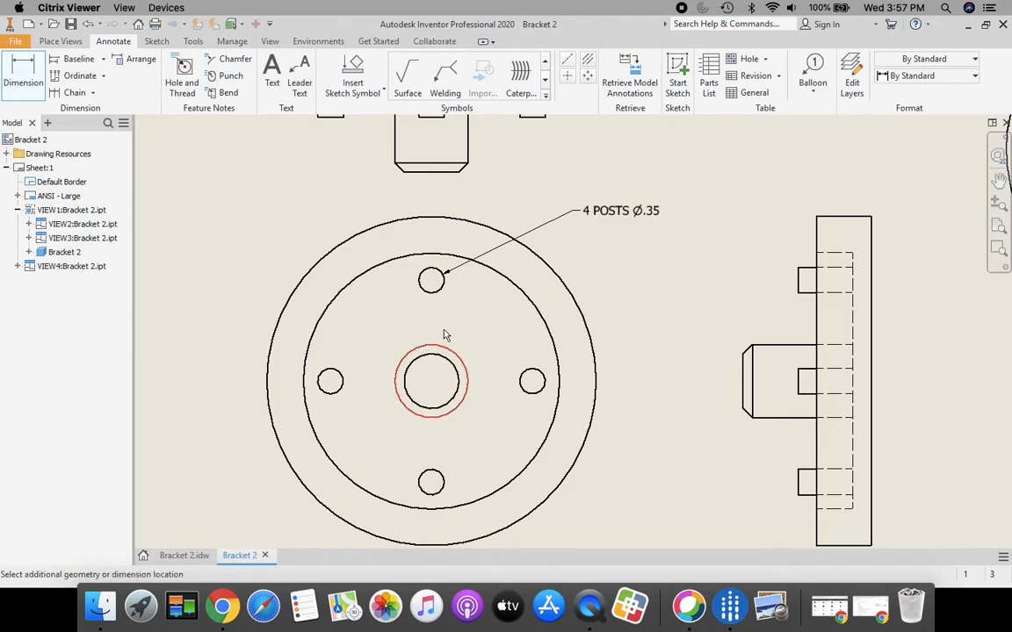
left_click(432, 281)
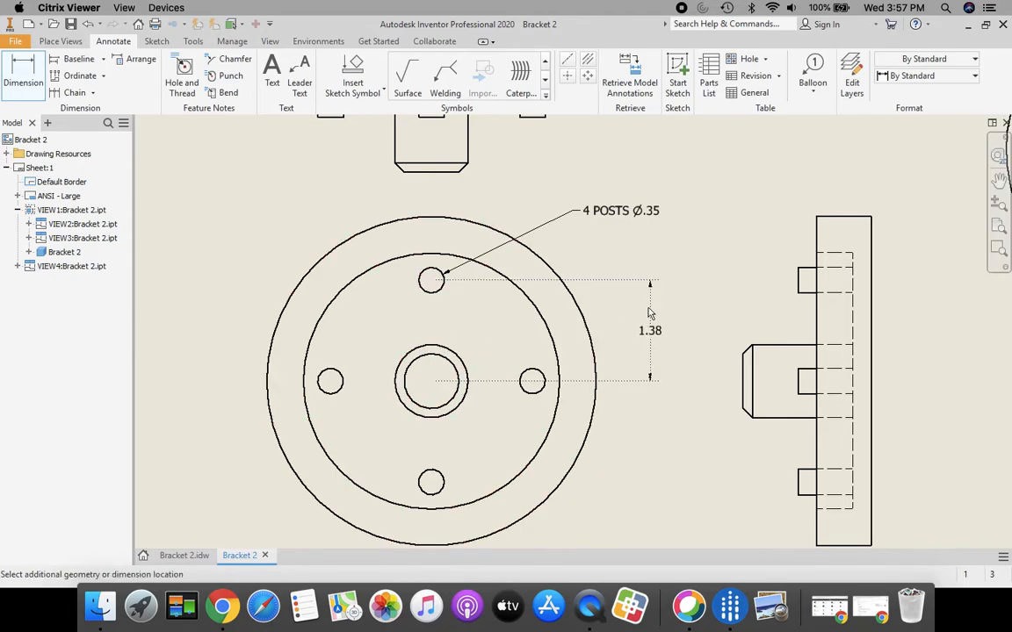
left_click(634, 316)
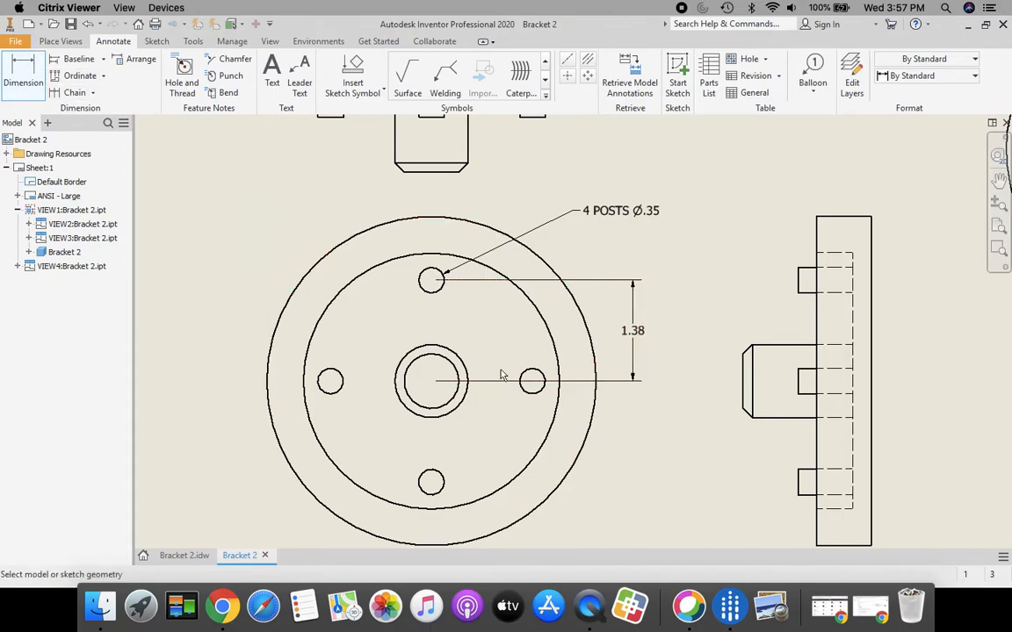
Dimension the diameters of the flange's outer edge, the recess and the central post in the front view, stacking the texts outside its lower right
middle_click_drag(602, 416, 592, 354)
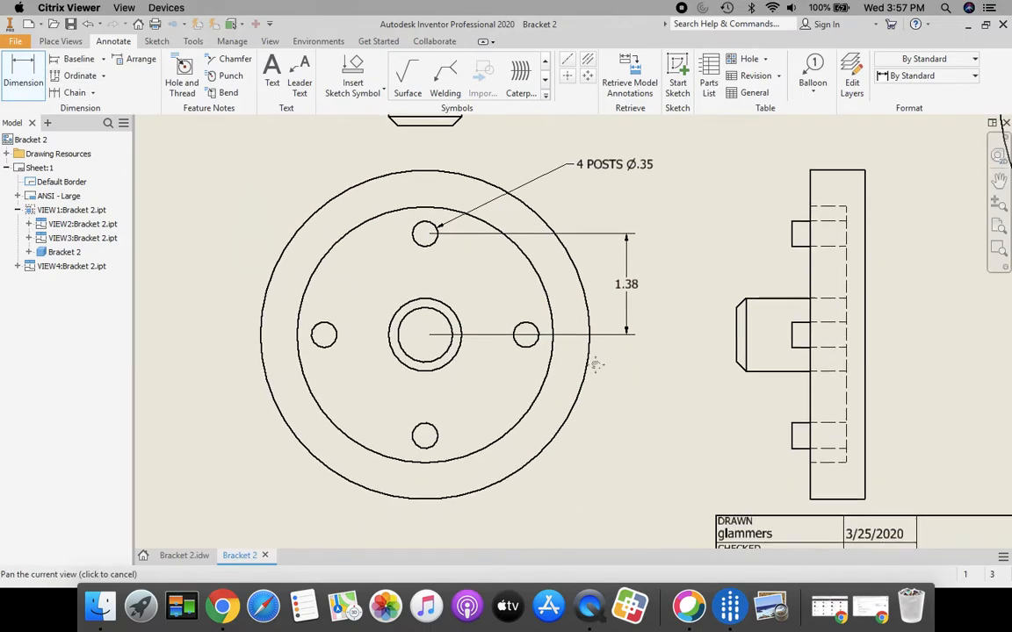
left_click(31, 74)
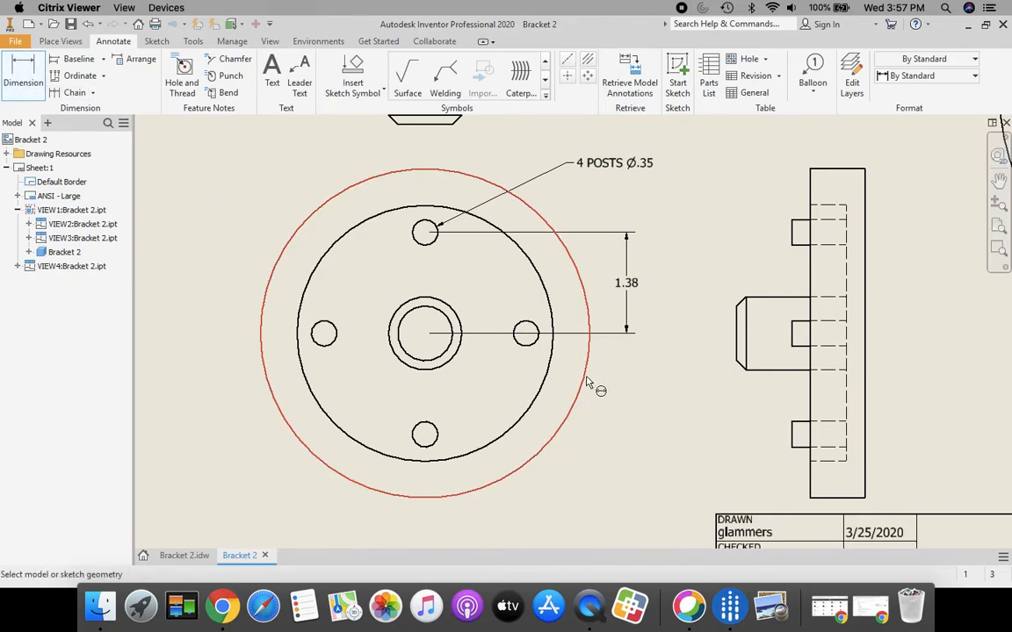
left_click(588, 384)
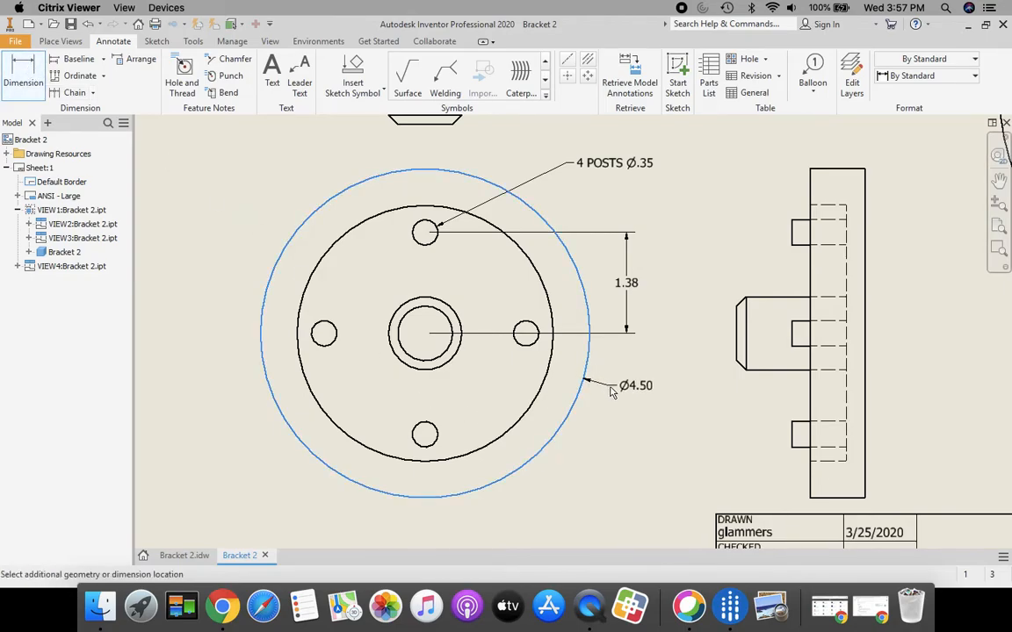
left_click(612, 393)
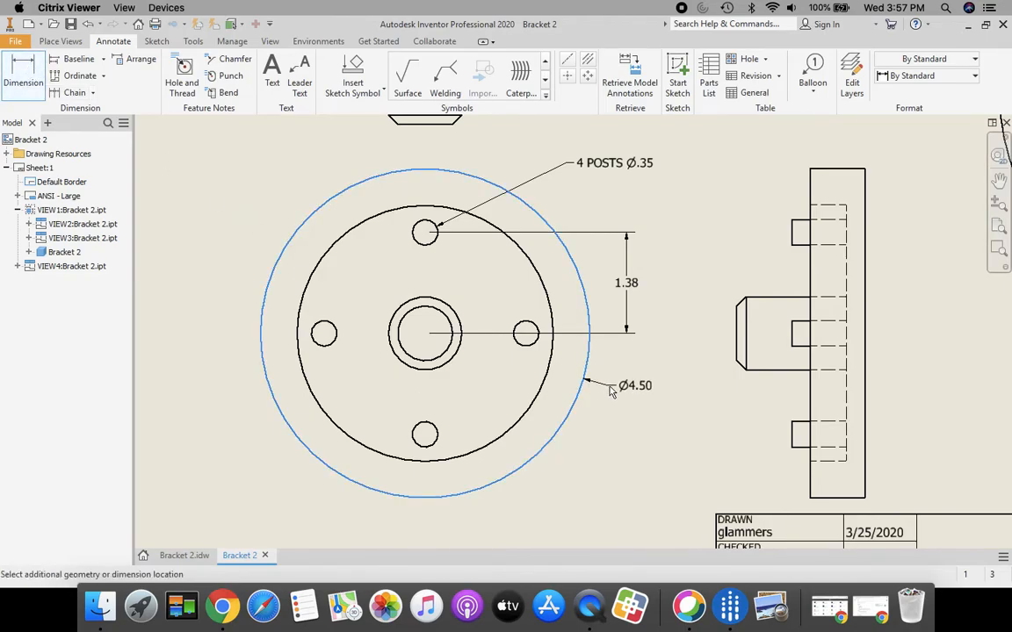
left_click(545, 404)
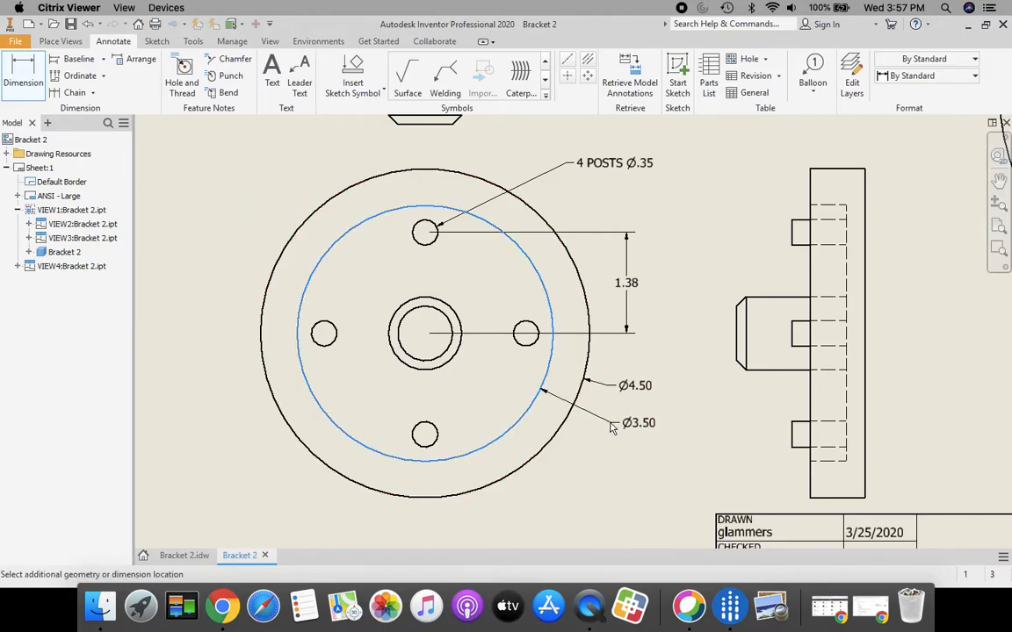
left_click(611, 427)
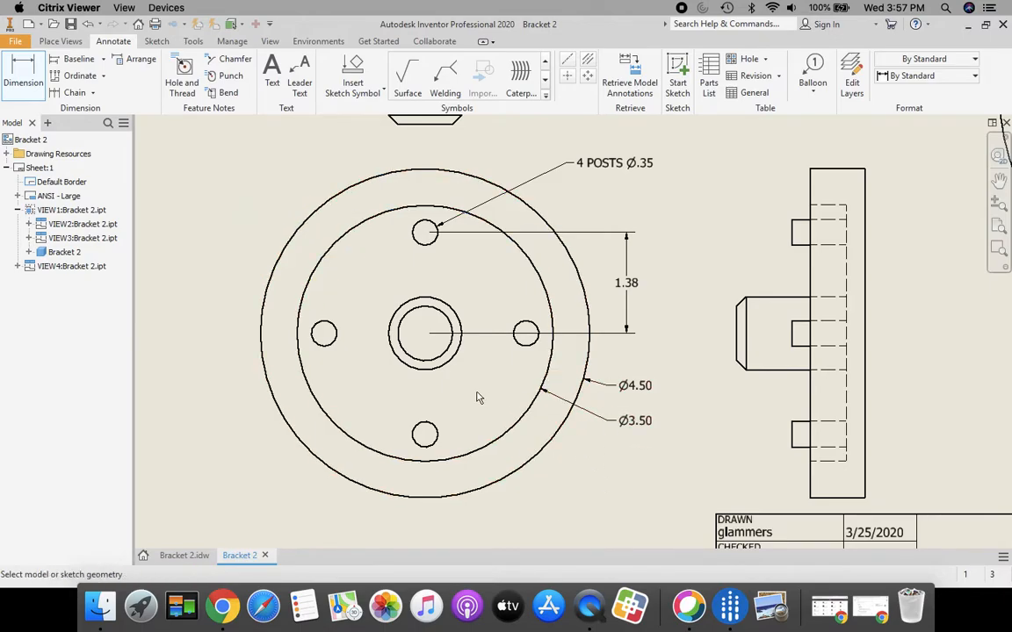
left_click(448, 367)
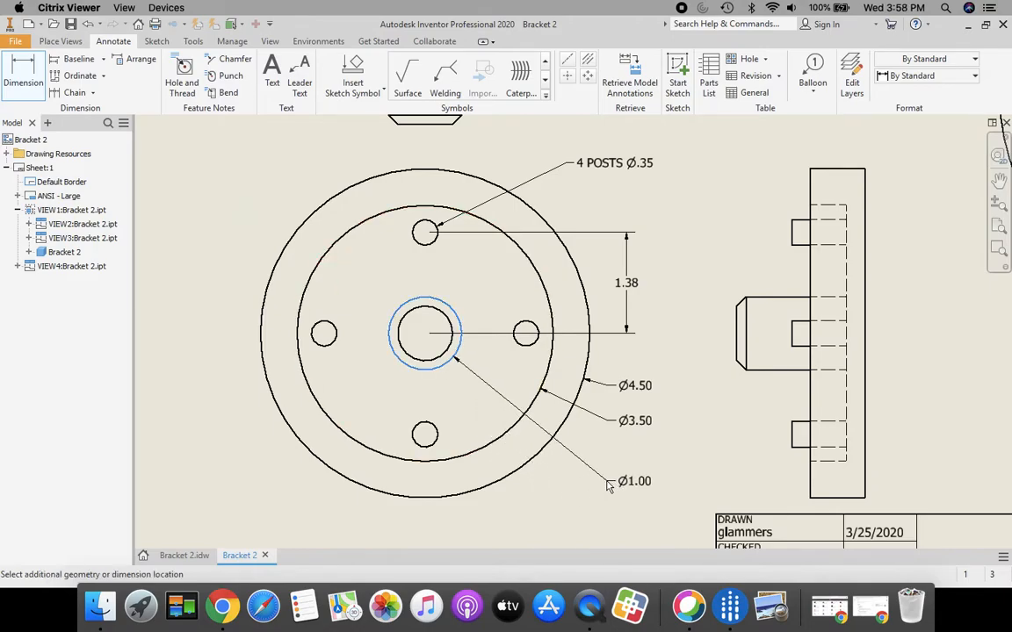
left_click(601, 472)
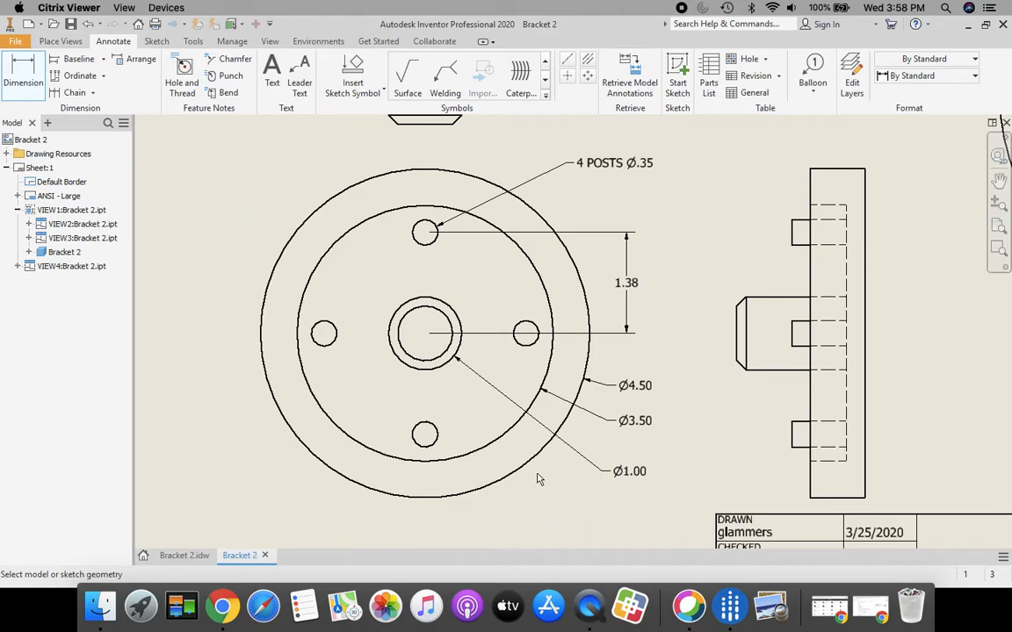
Dimension the recess depth and the small post height from the recess floor in the top view, placing both beside the flange's right end
mouse_move(661, 316)
middle_mouse_down()
mouse_move(648, 387)
mouse_move(613, 467)
middle_mouse_up()
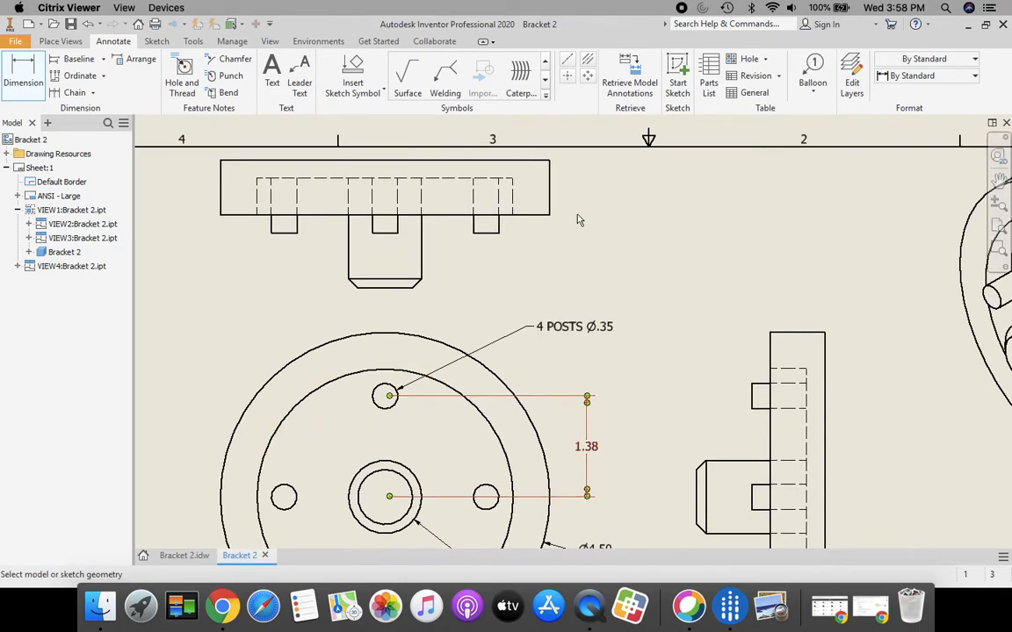
left_click(20, 72)
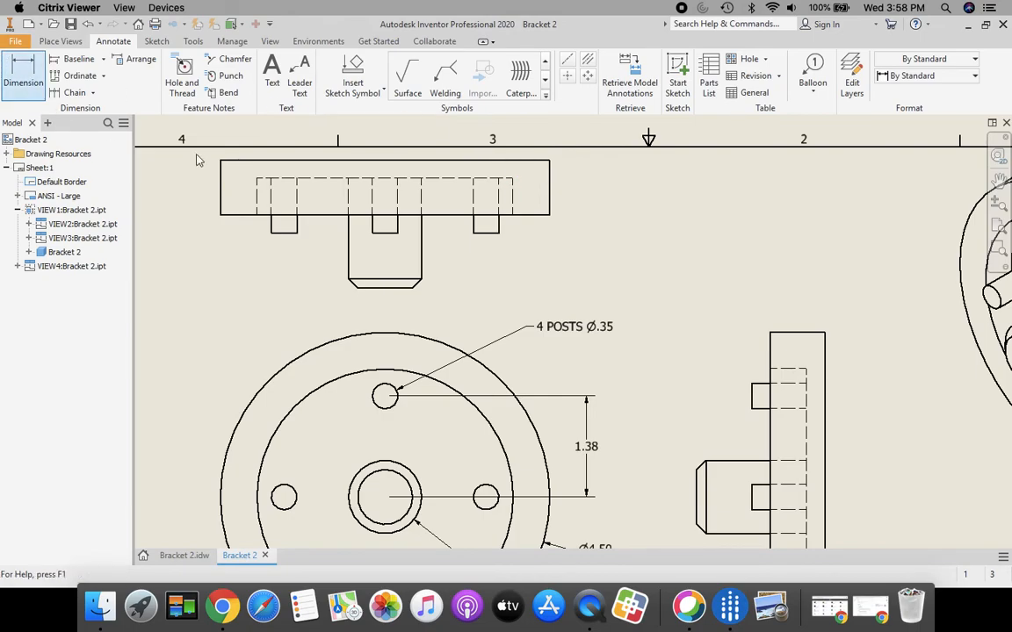
left_click(511, 180)
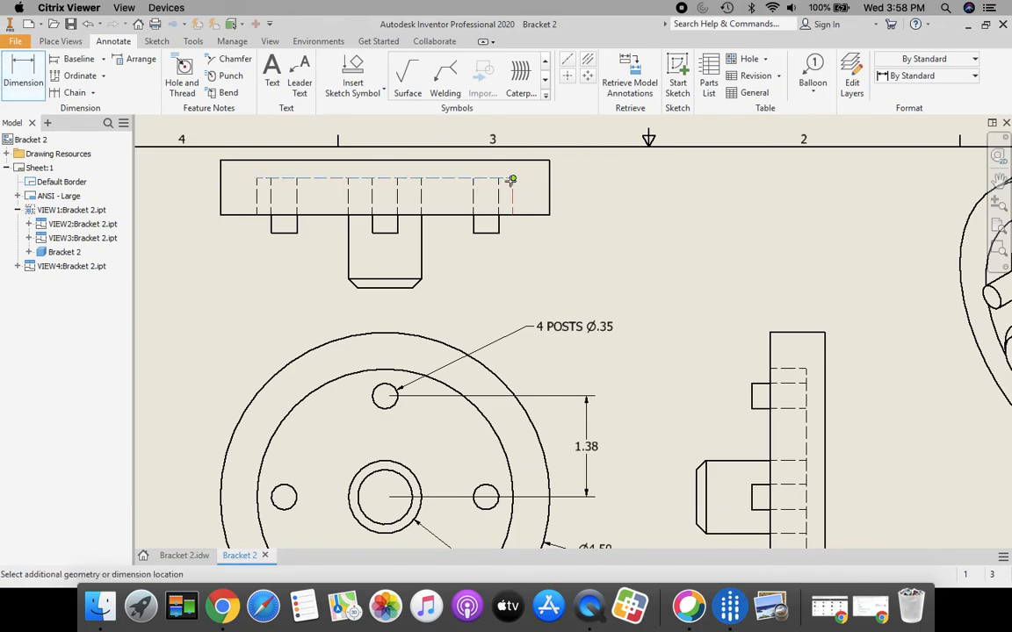
left_click(551, 211)
left_click(577, 218)
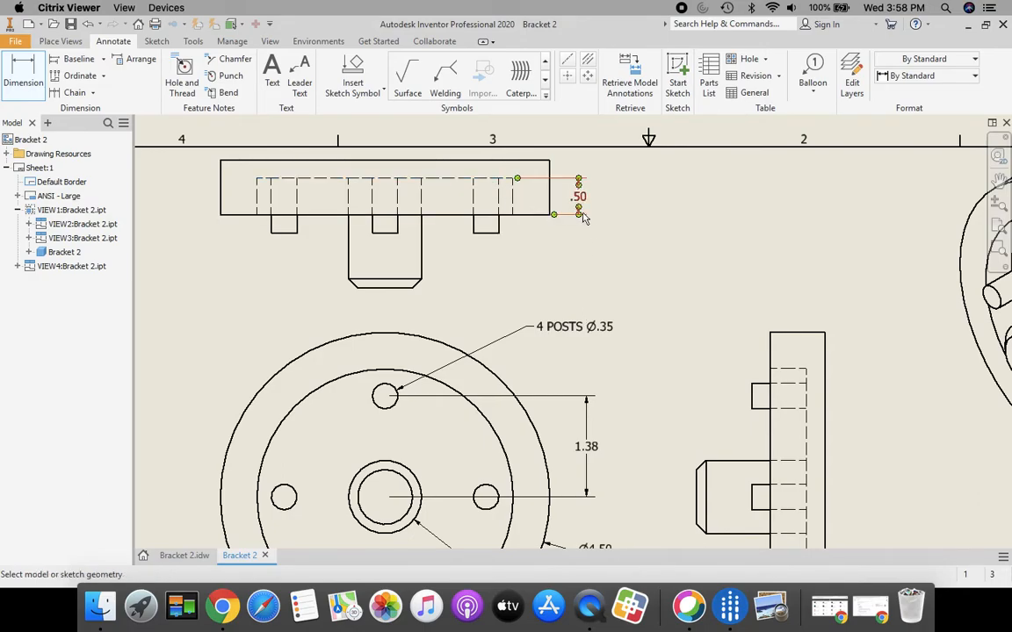
left_click(512, 181)
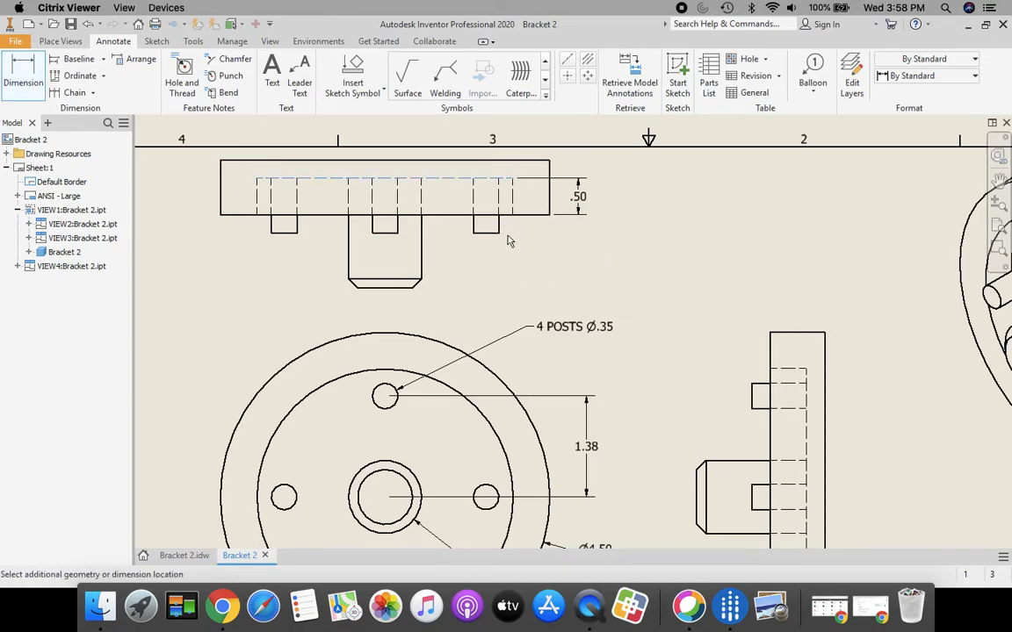
left_click(498, 234)
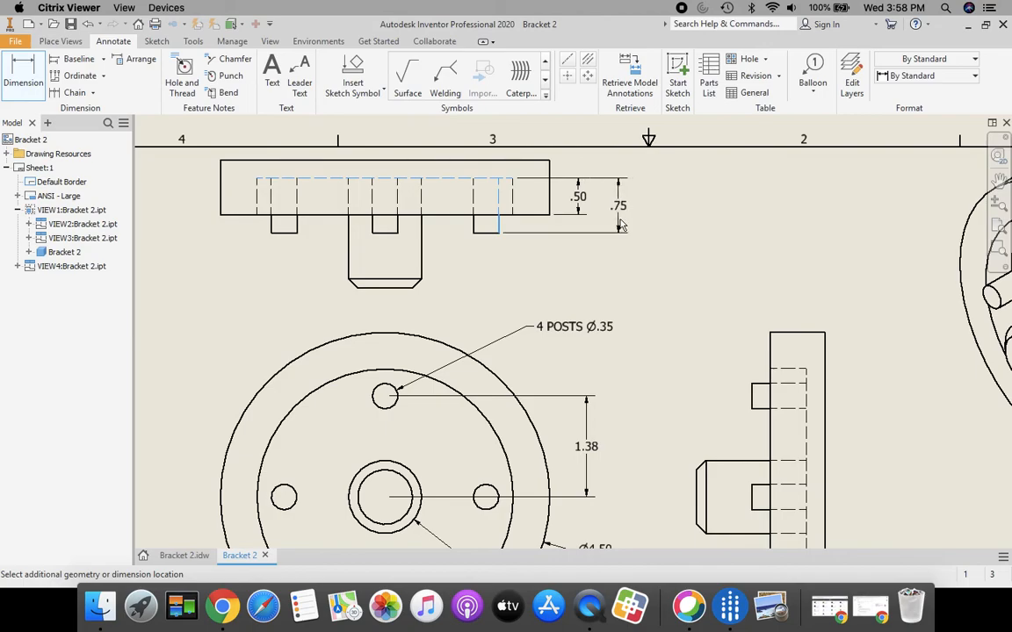
left_click(620, 225)
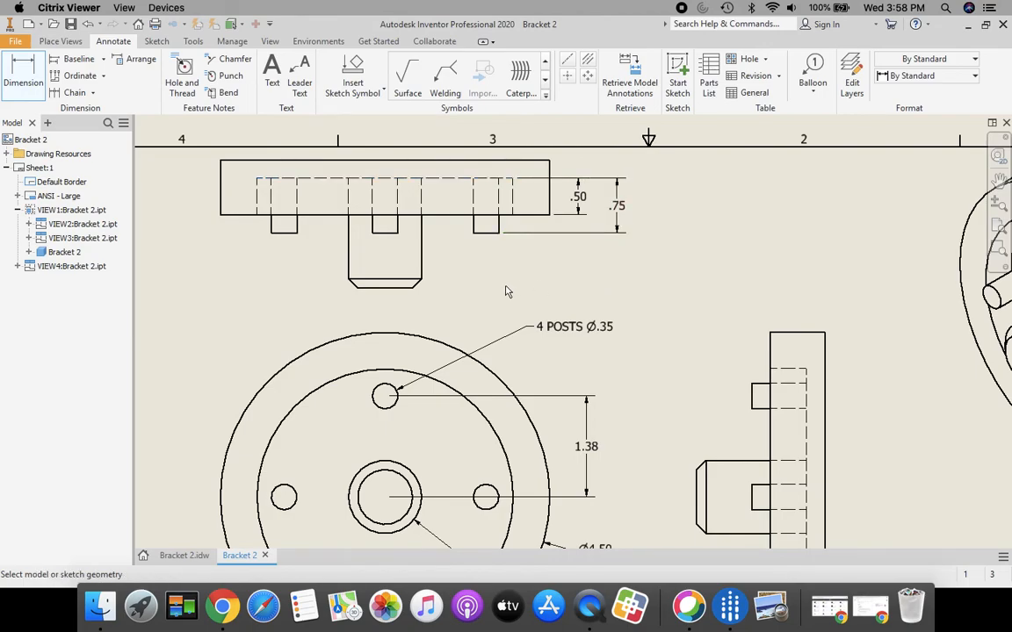
Dimension the central post's height from the recess floor to its tip in the top view, outside the small post height dimension
left_click(29, 81)
left_click(511, 180)
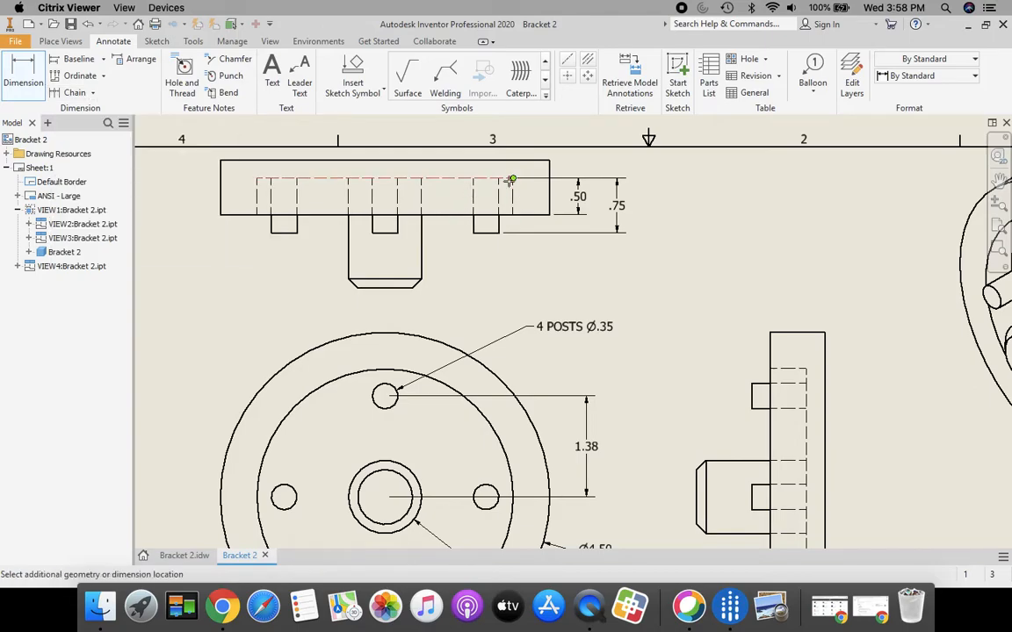
left_click(413, 290)
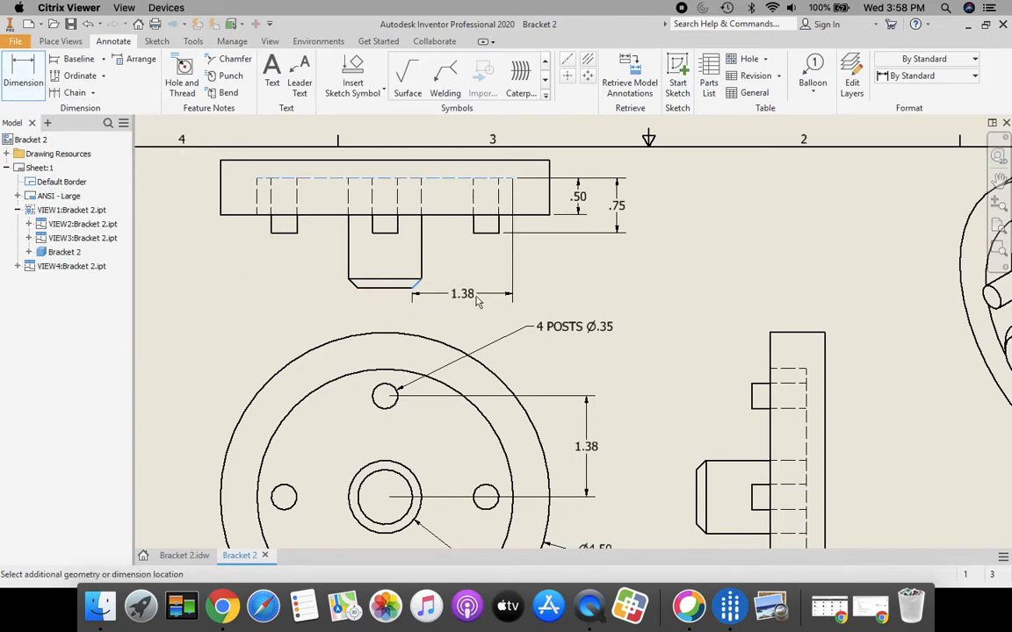
left_click(663, 253)
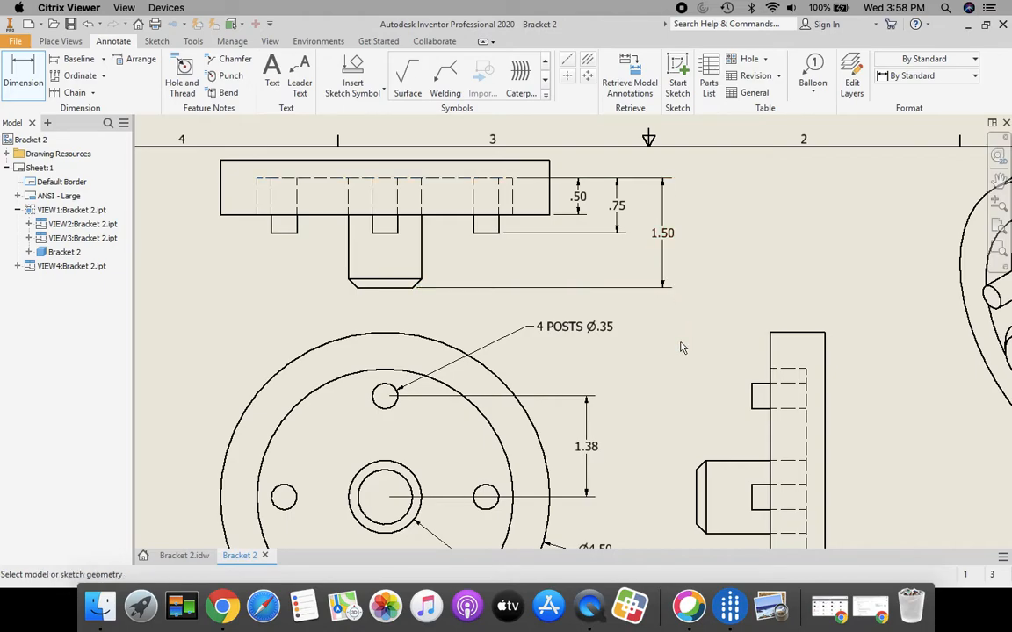
Dimension the flange thickness and the overall depth to the central post's tip, stacking both dimensions above the side view
left_click(809, 339)
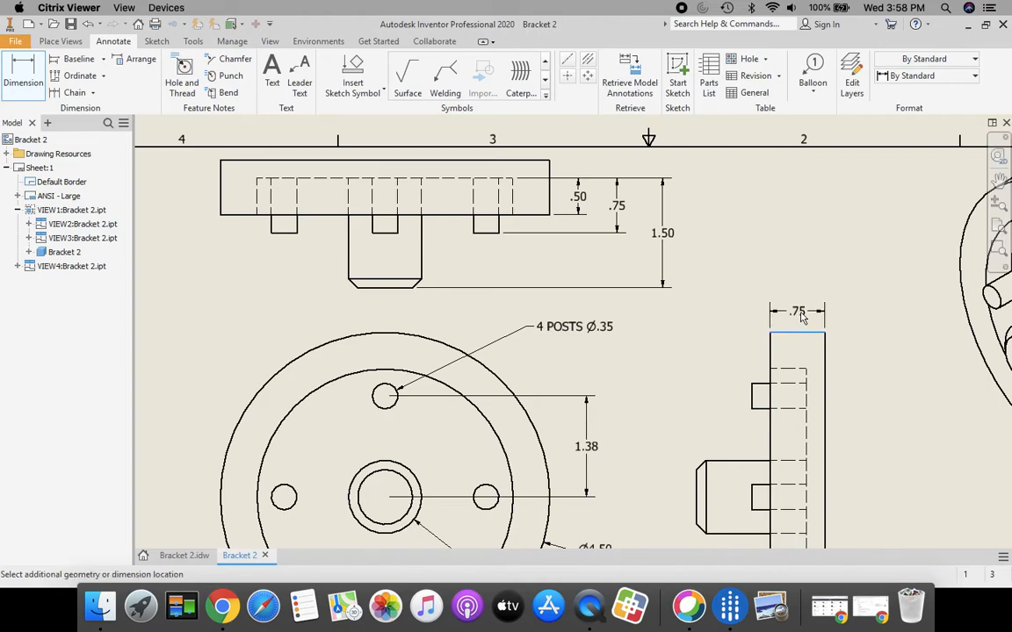
left_click(801, 318)
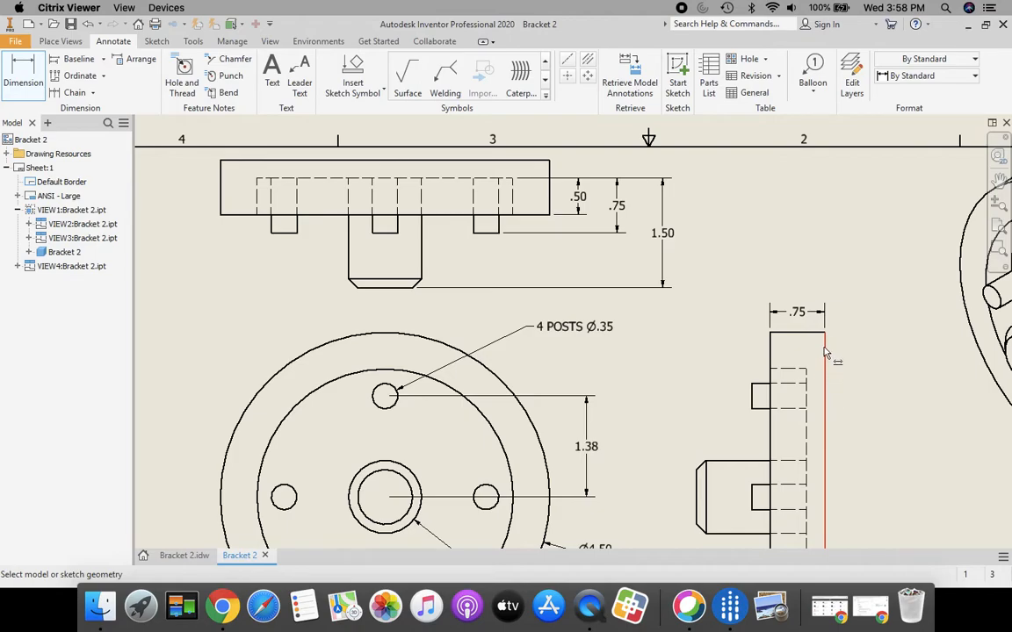
left_click(824, 340)
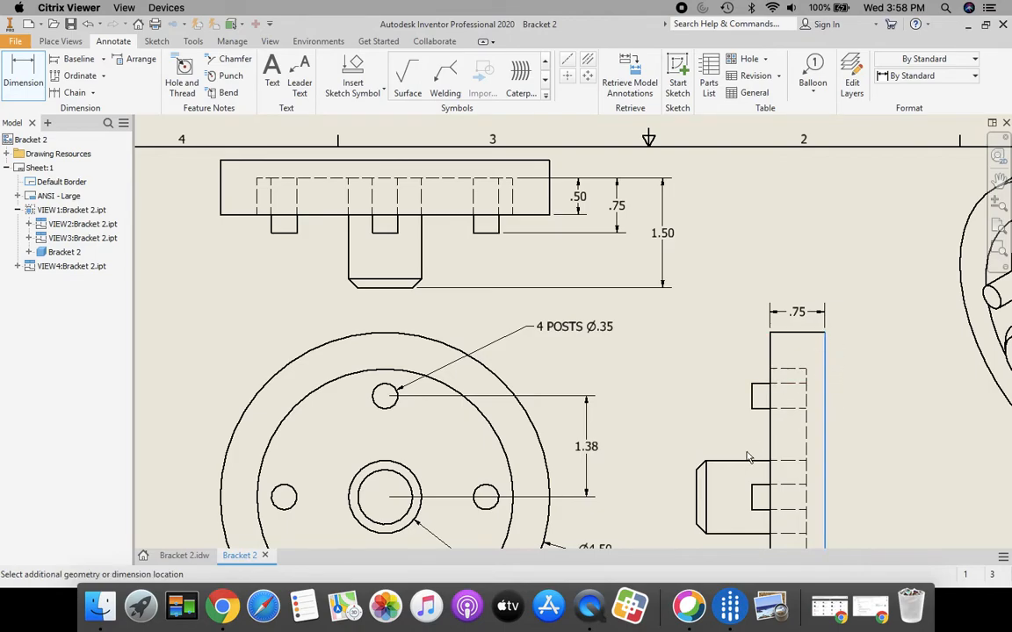
left_click(699, 486)
left_click(751, 288)
Add a chamfer note to the lower chamfer of the central post in the side view, placing it below and left of the post
mouse_move(734, 396)
middle_mouse_down()
mouse_move(723, 260)
mouse_move(712, 282)
middle_mouse_up()
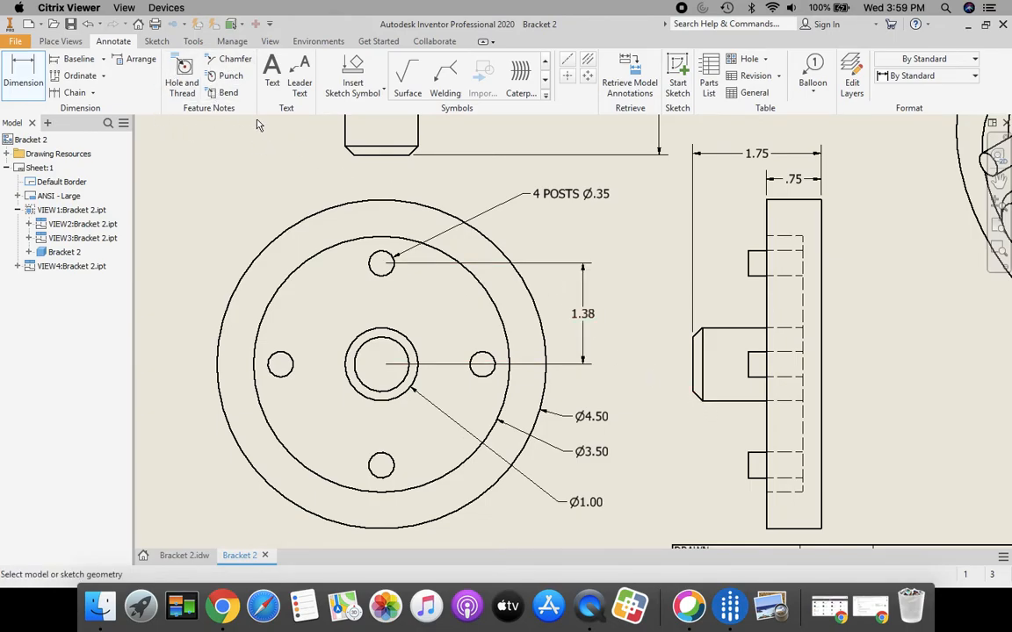
left_click(234, 59)
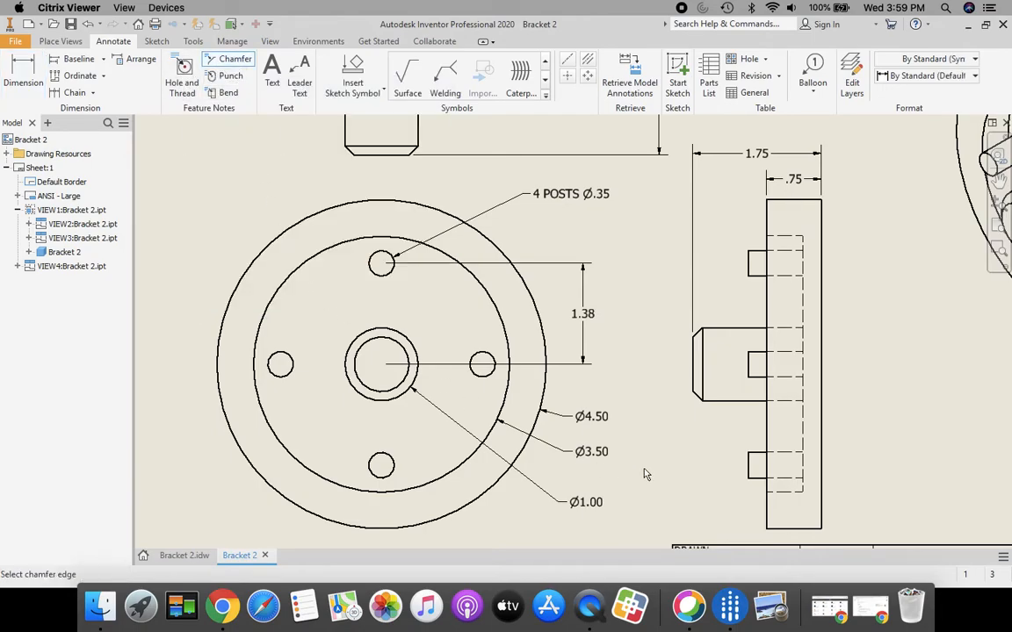
left_click(696, 397)
left_click(695, 387)
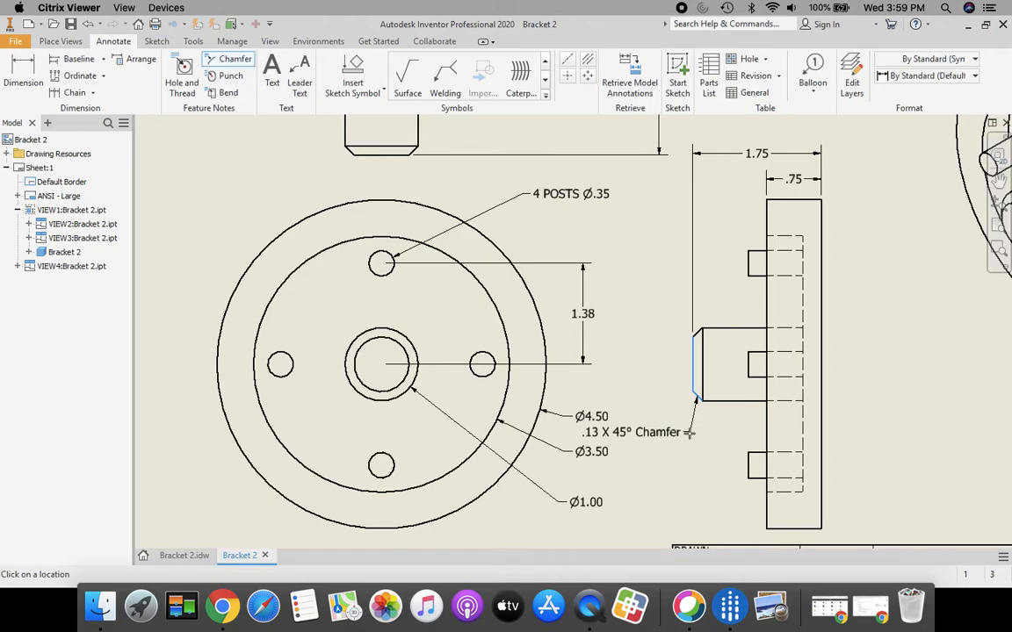
left_click(690, 432)
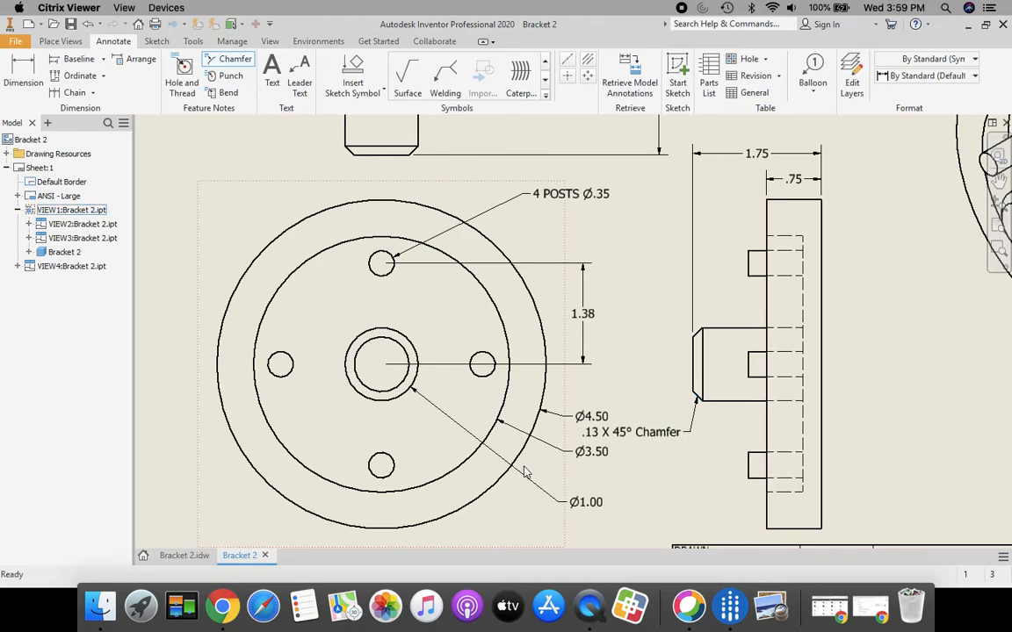
key("Escape")
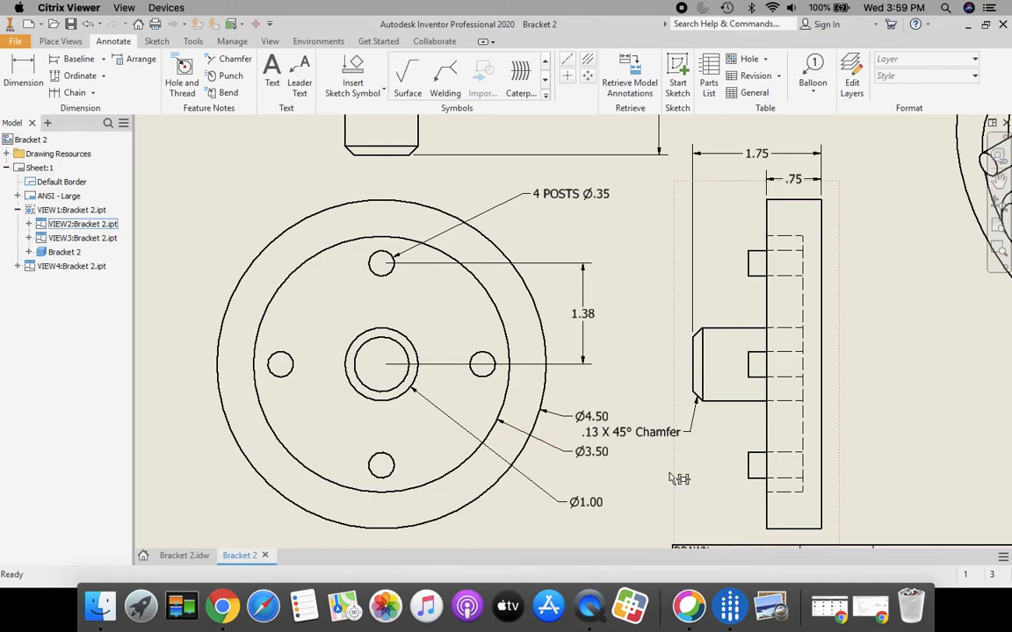
Move the side view farther right so its chamfer note clears the front view's diameter dimensions
scroll(678, 479, "down", 3)
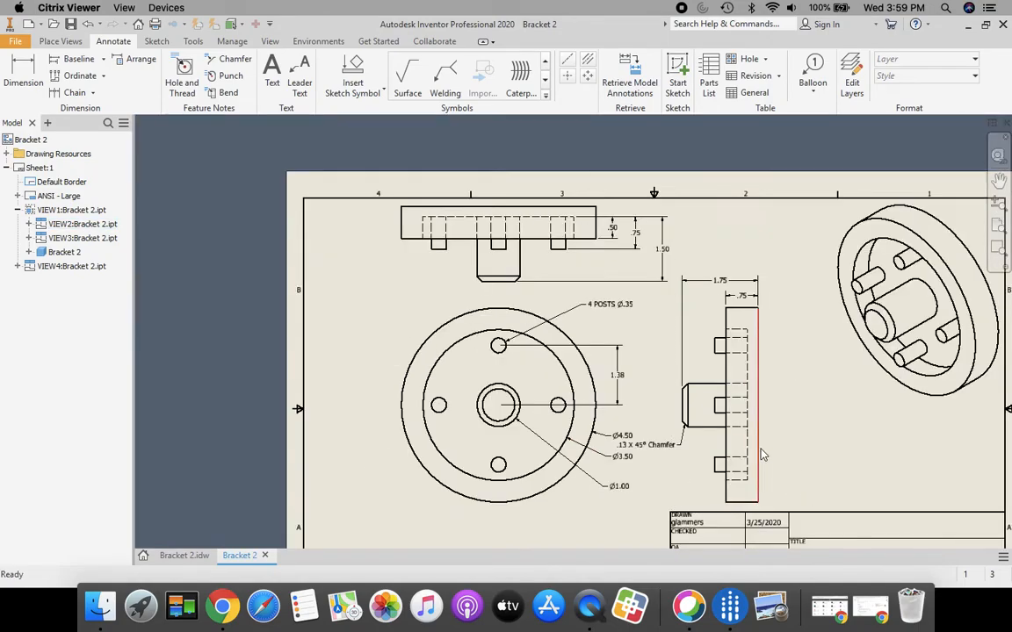
left_click(999, 228)
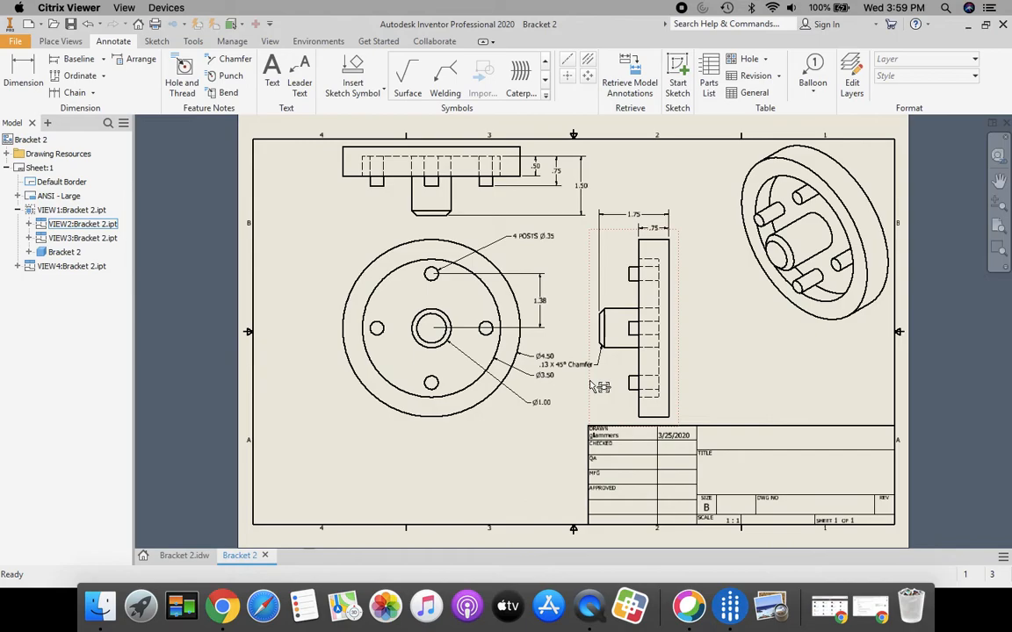
left_click_drag(600, 386, 622, 388)
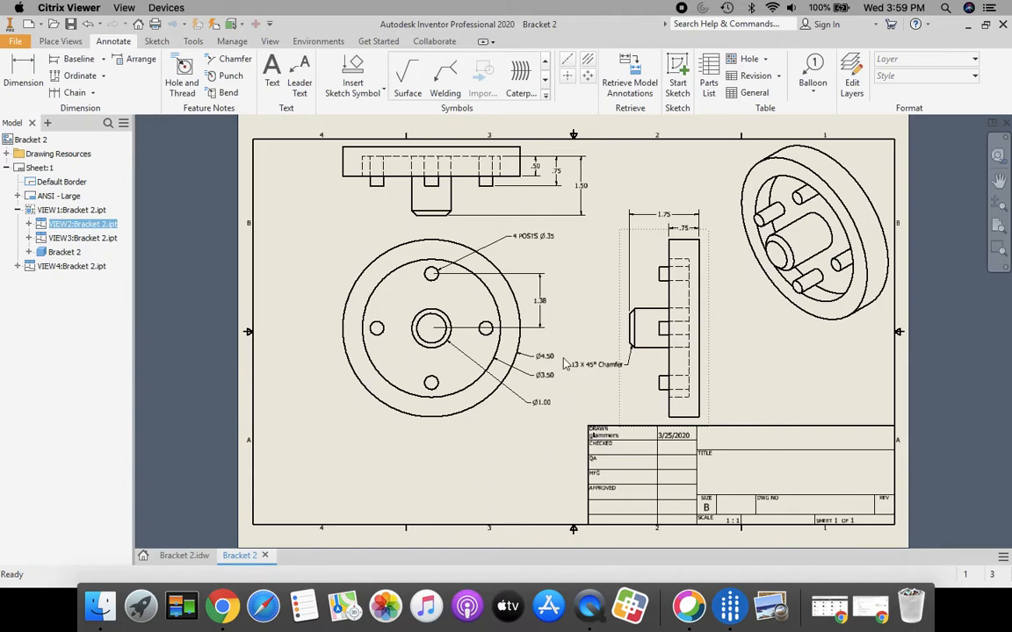
Save the drawing under the name Bracket 2 as an Inventor drawing file (.idw) on the personal network drive
left_click(17, 44)
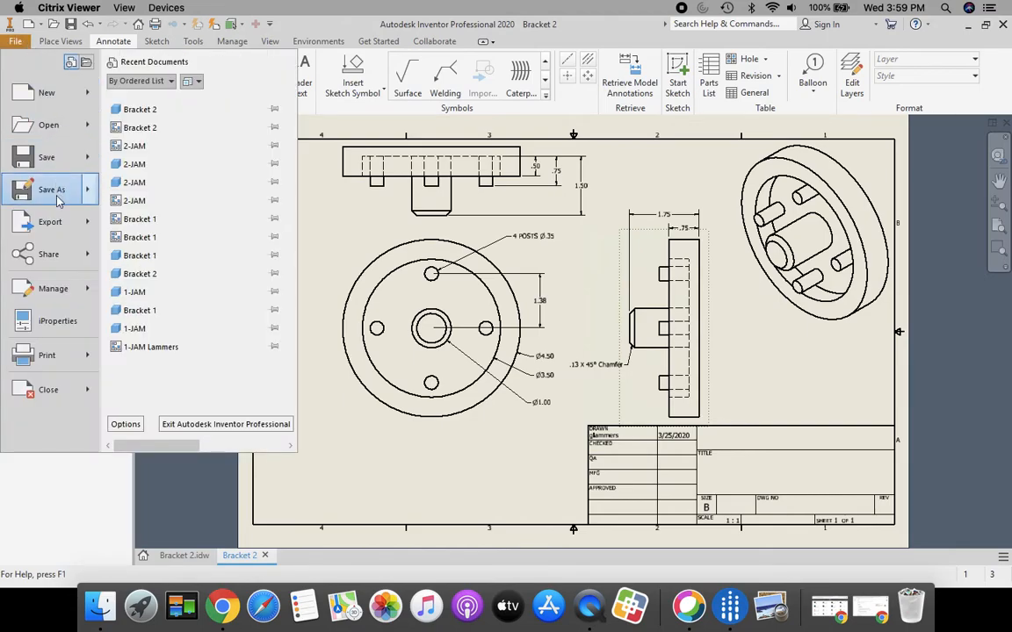
left_click(51, 187)
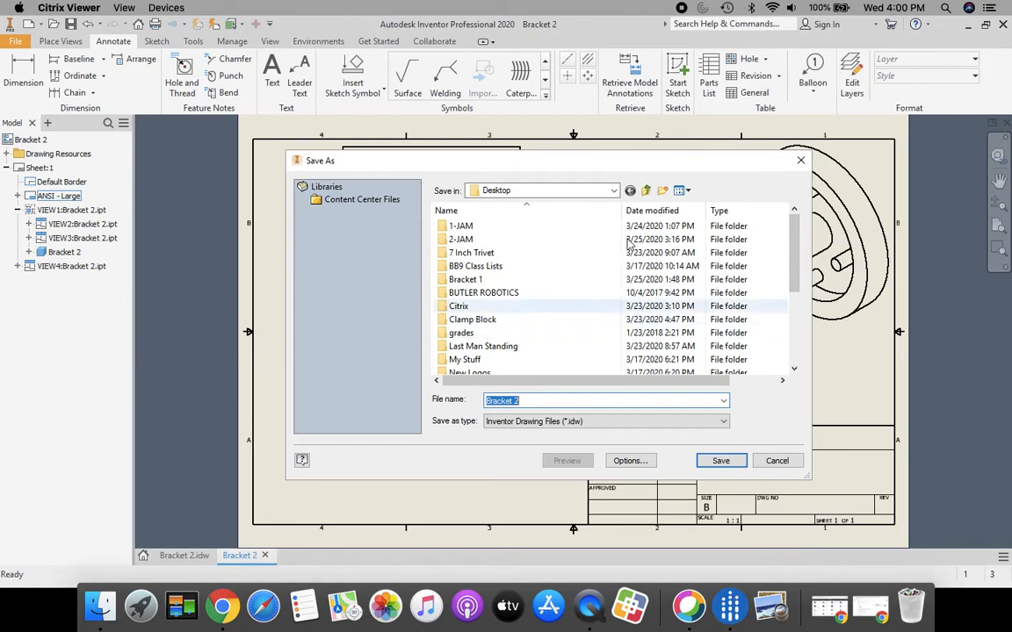
left_click(614, 191)
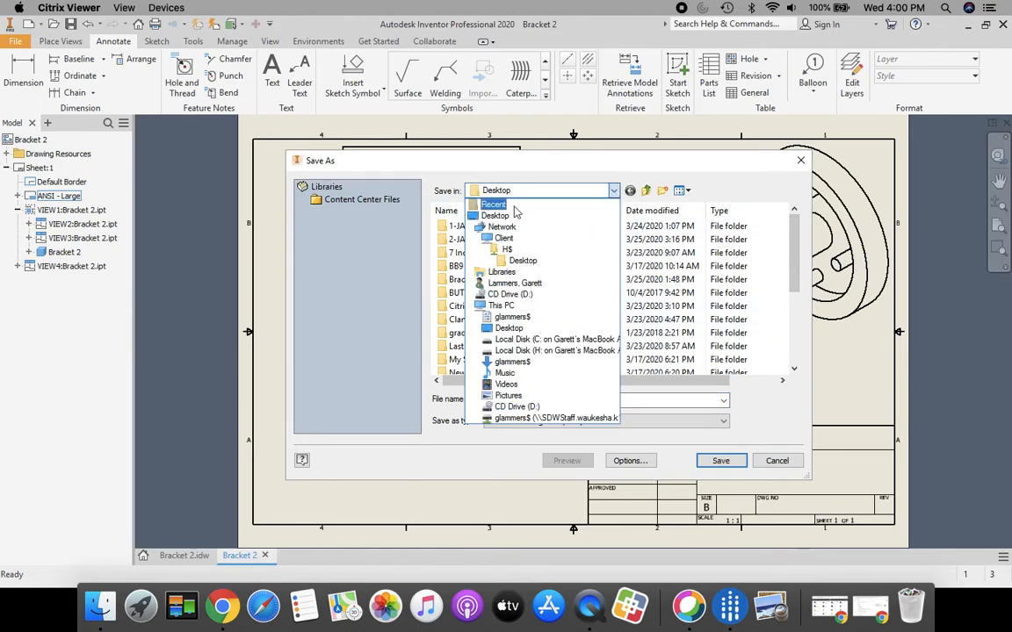
left_click(507, 418)
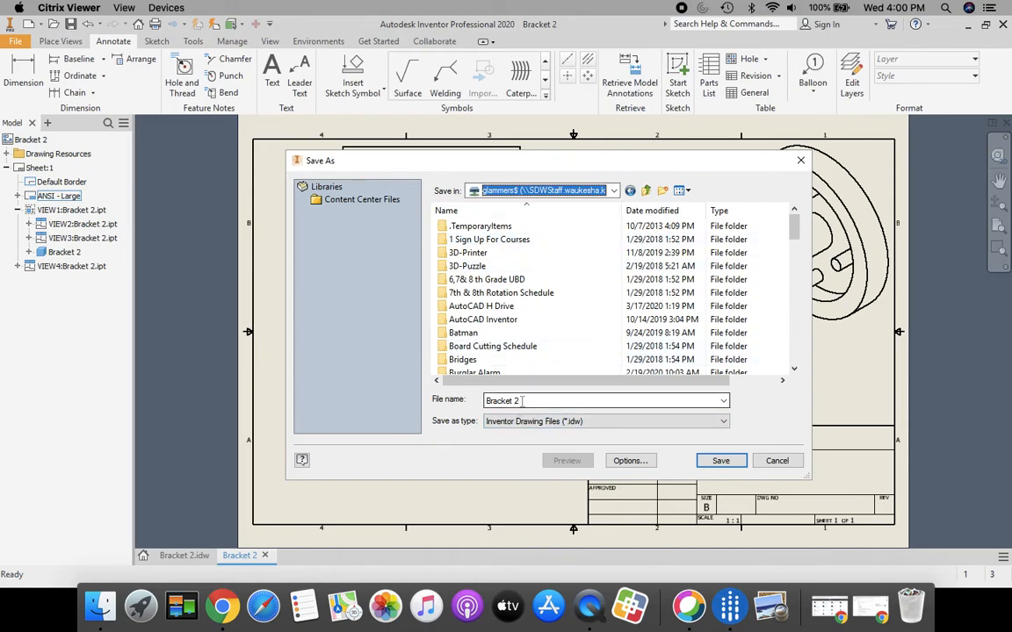
left_click(722, 461)
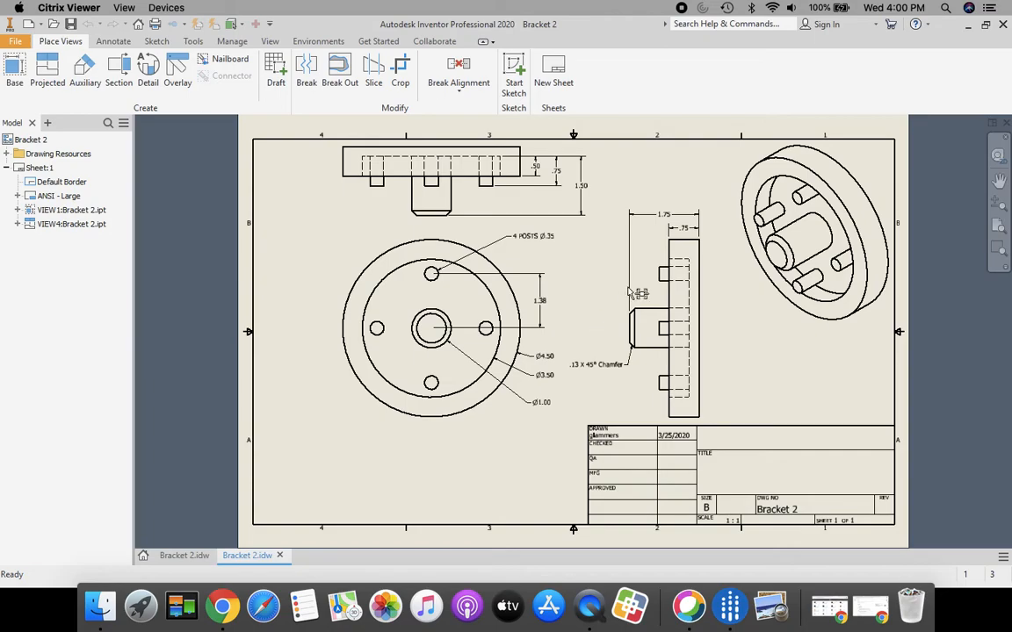
Export the drawing in PDF format as Bracket 2 to the same personal network drive
left_click(17, 43)
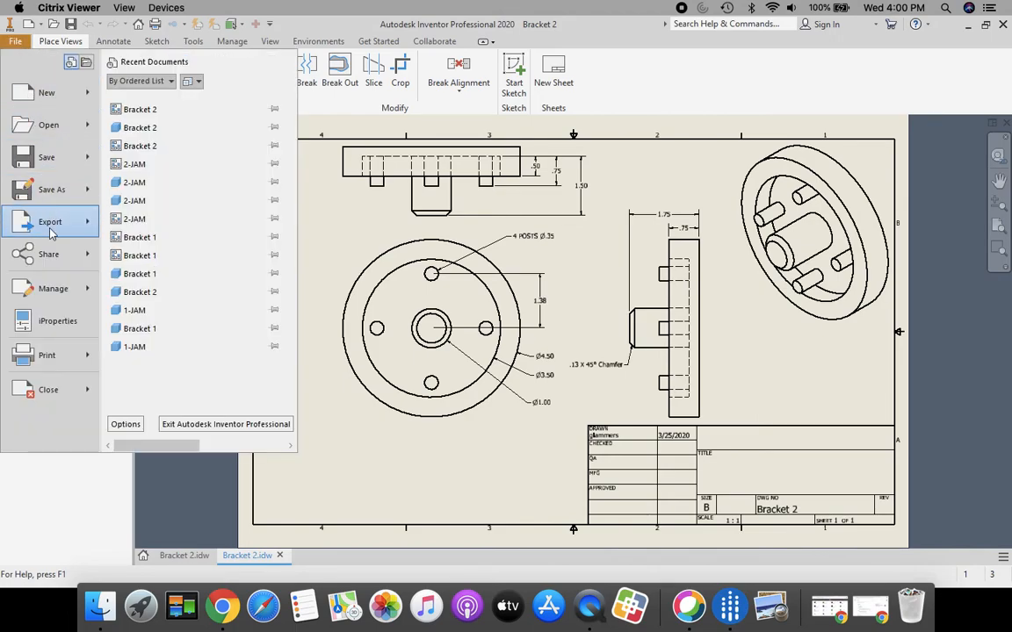
mouse_move(51, 226)
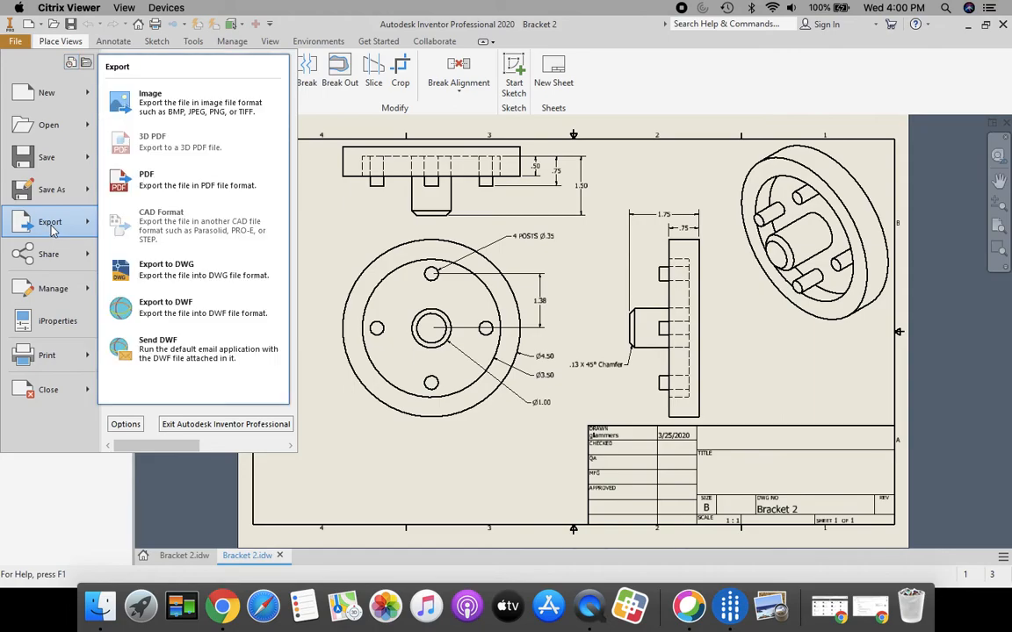
left_click(190, 186)
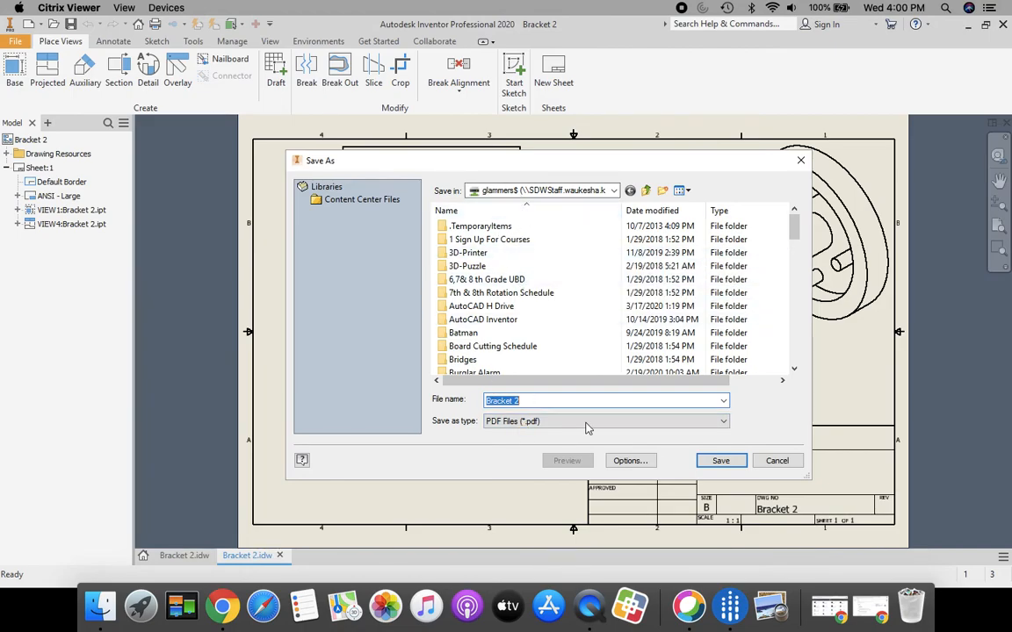
left_click(729, 464)
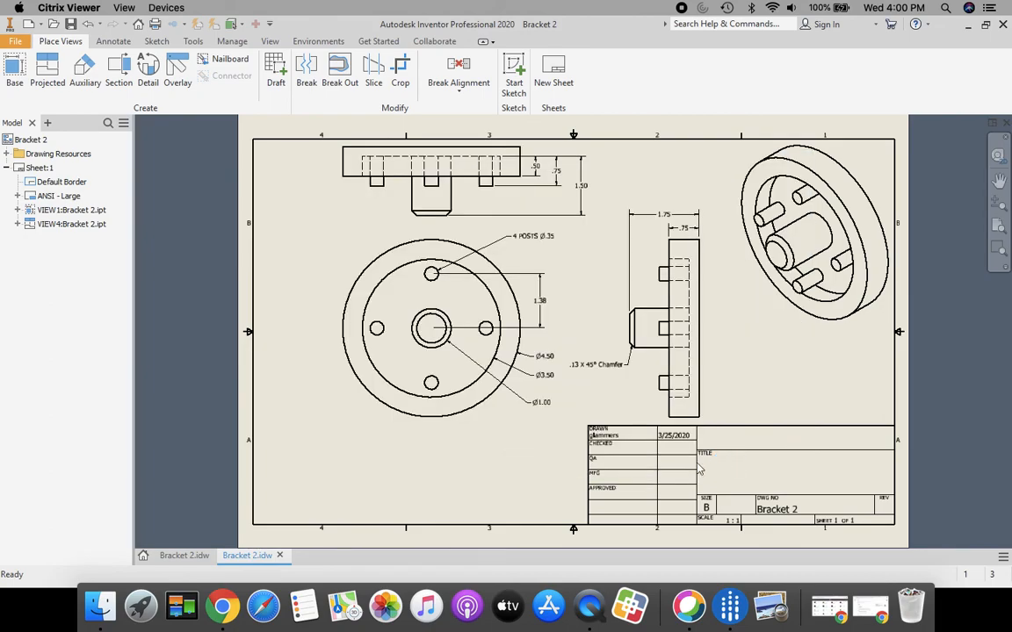